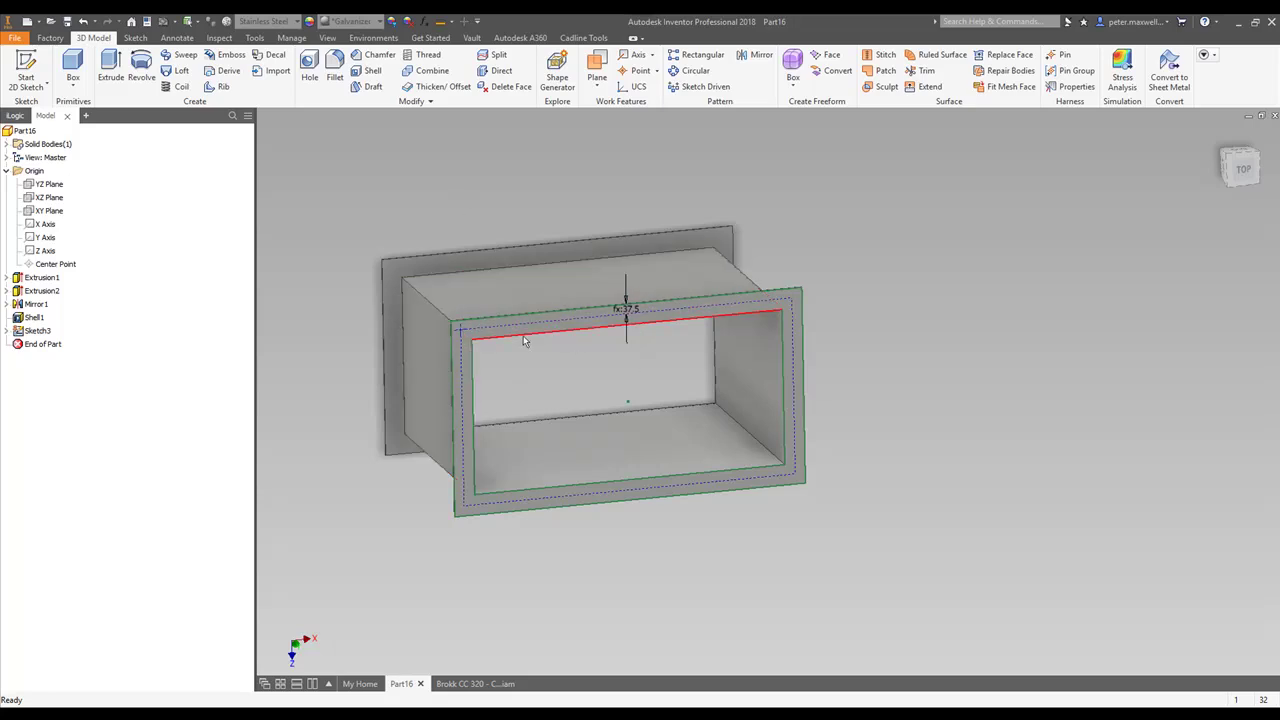
Step: Zoom in and back out on the flanged duct model
{"action": "scroll", "coordinate": [531, 374], "scroll_direction": "up", "scroll_amount": 3}
{"action": "scroll", "coordinate": [548, 374], "scroll_direction": "down", "scroll_amount": 3}
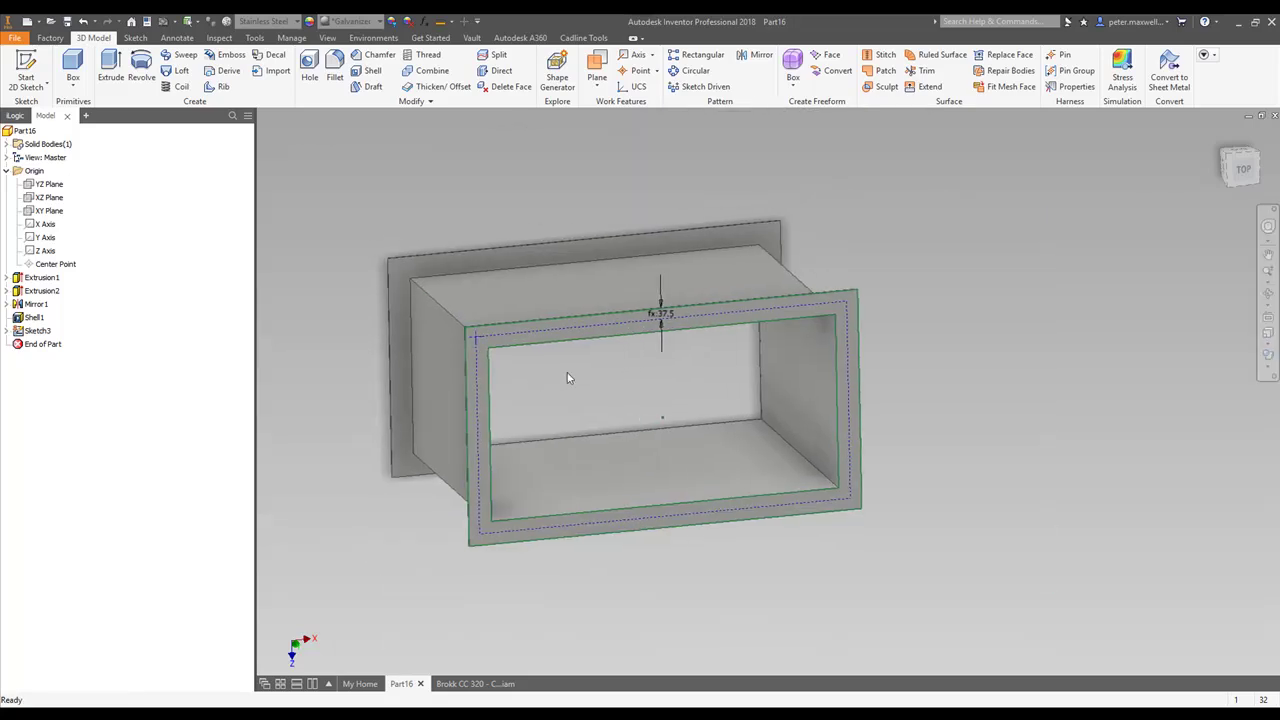
Step: Start a new 2D sketch on the front flange face
{"action": "left_click", "coordinate": [26, 68]}
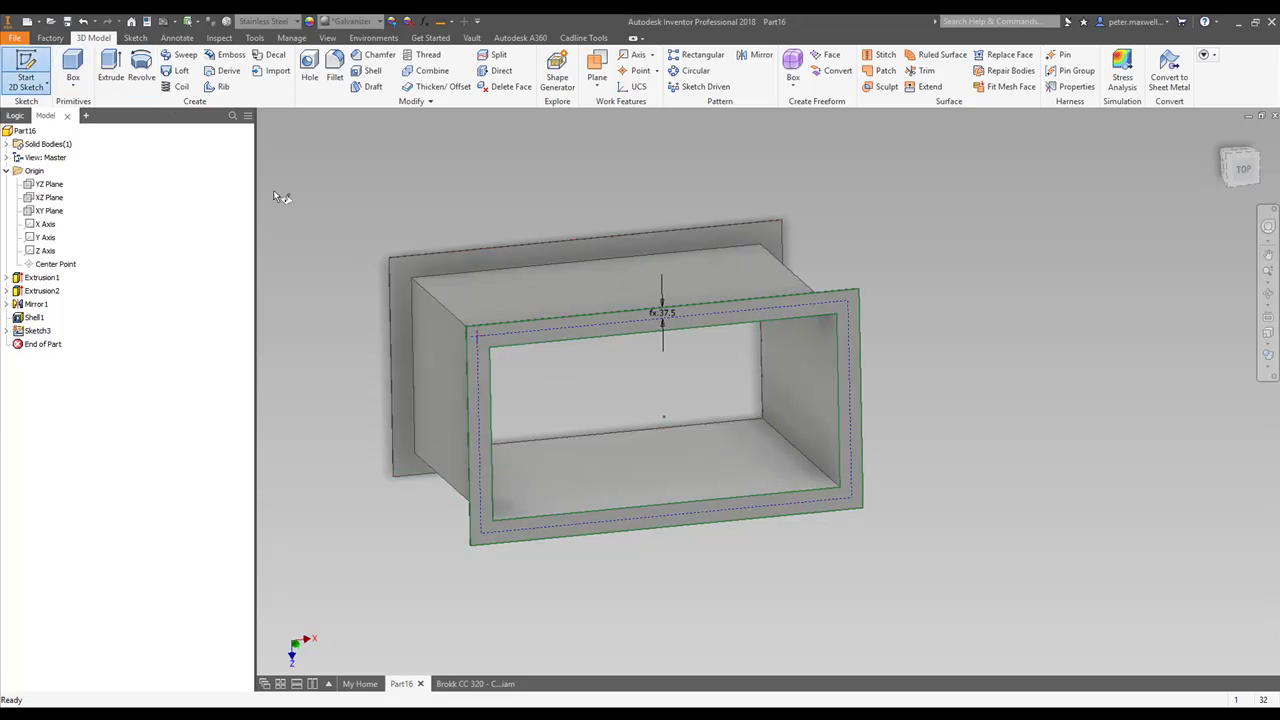
{"action": "left_click", "coordinate": [515, 333]}
{"action": "scroll", "coordinate": [680, 305], "scroll_direction": "up", "scroll_amount": 3}
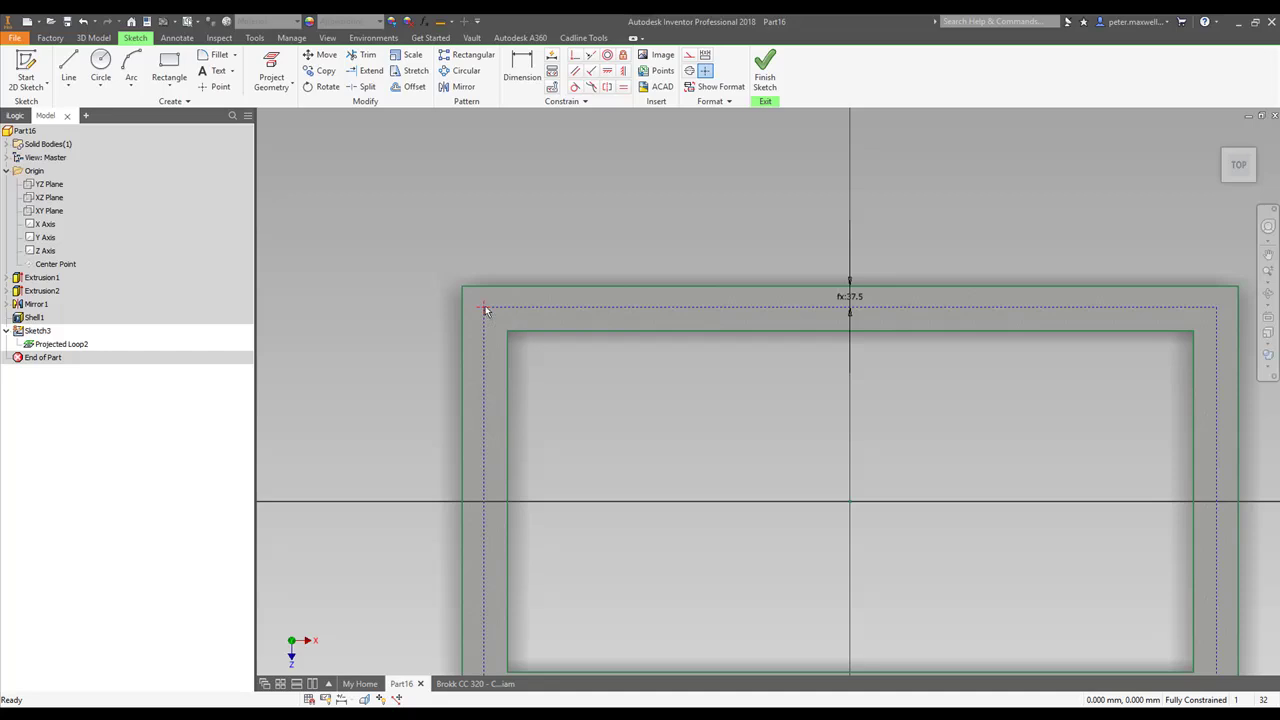
{"action": "scroll", "coordinate": [530, 324], "scroll_direction": "down", "scroll_amount": 2}
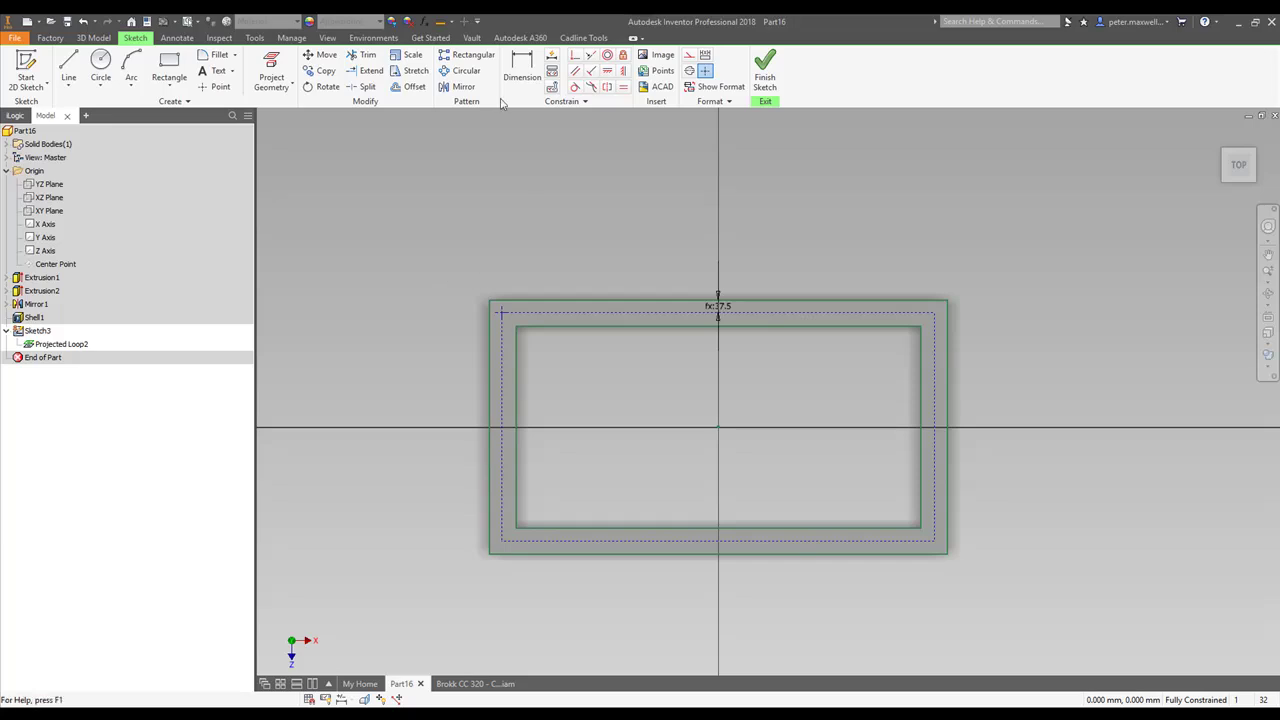
Step: Add a driven 1275 mm reference dimension across the flange's top edge
{"action": "left_click", "coordinate": [521, 68]}
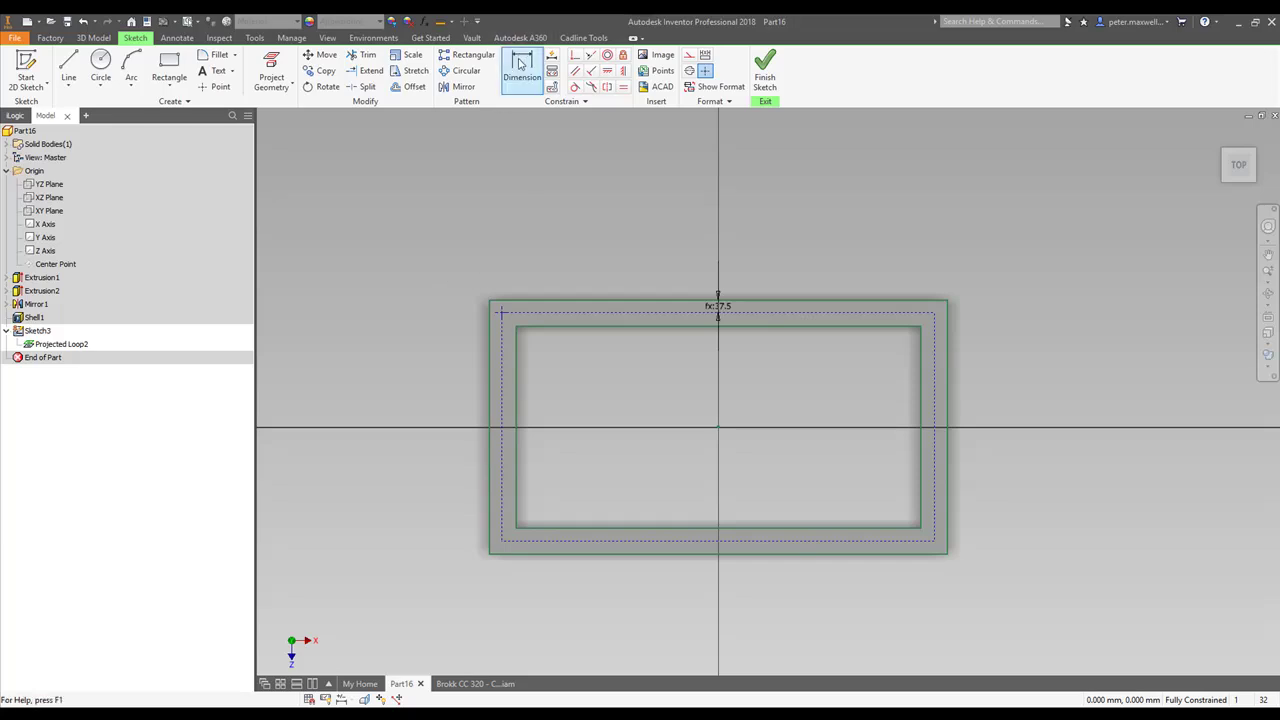
{"action": "left_click", "coordinate": [617, 317]}
{"action": "left_click", "coordinate": [622, 266]}
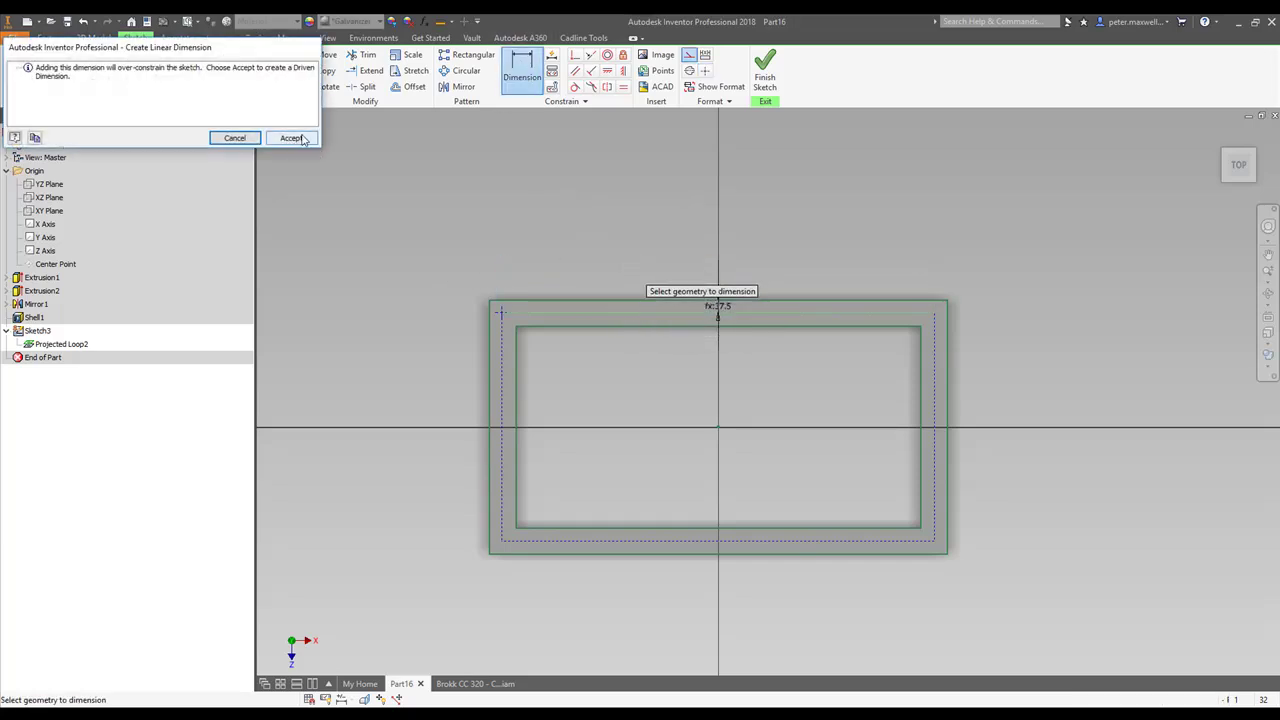
{"action": "left_click", "coordinate": [291, 138]}
{"action": "middle_click_drag", "start_coordinate": [355, 162], "coordinate": [339, 181]}
{"action": "key", "text": "Escape"}
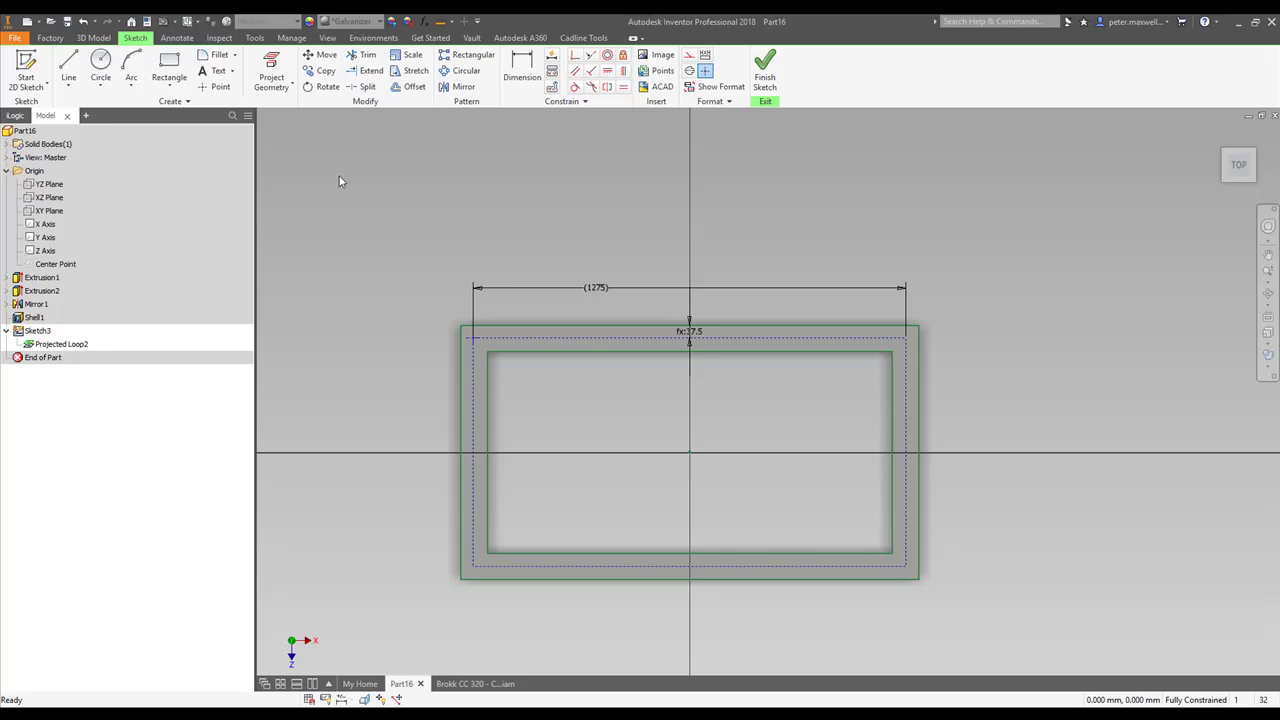
Step: In fx Parameters, add numeric user parameter HoleQty with unit ul (unitless)
{"action": "left_click", "coordinate": [424, 21]}
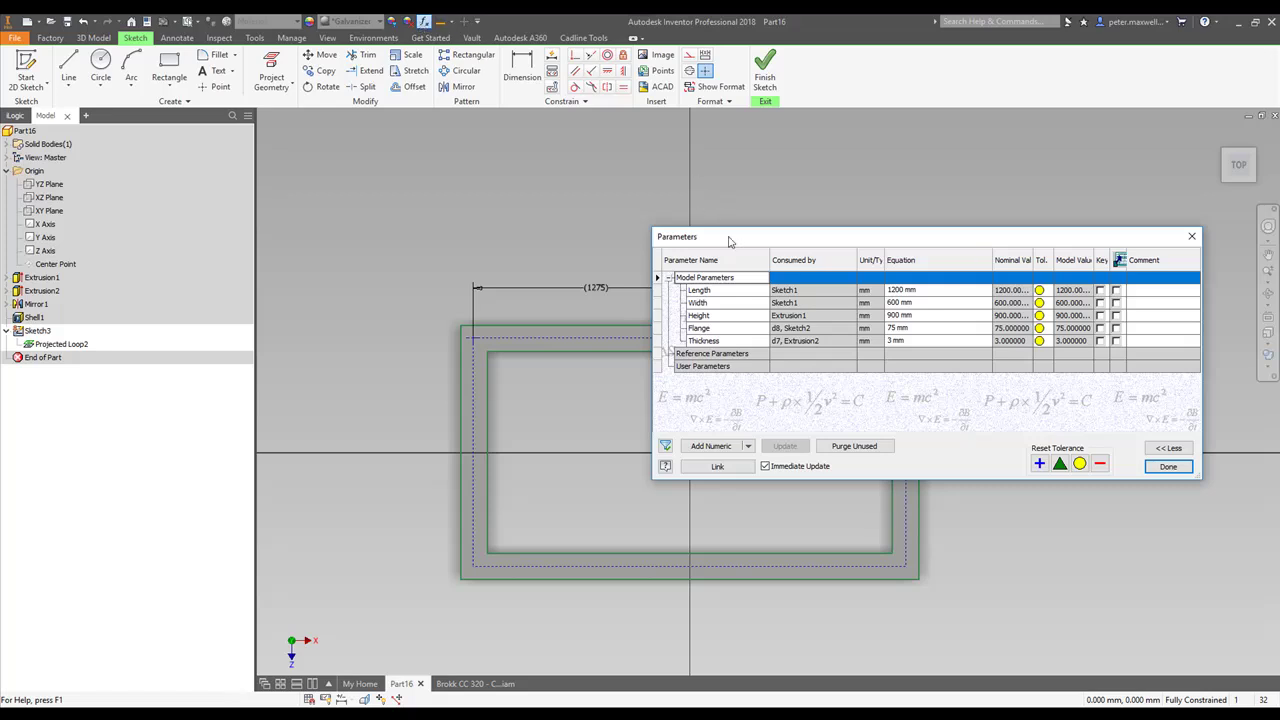
{"action": "left_click_drag", "start_coordinate": [733, 237], "coordinate": [733, 202]}
{"action": "left_click", "coordinate": [710, 410]}
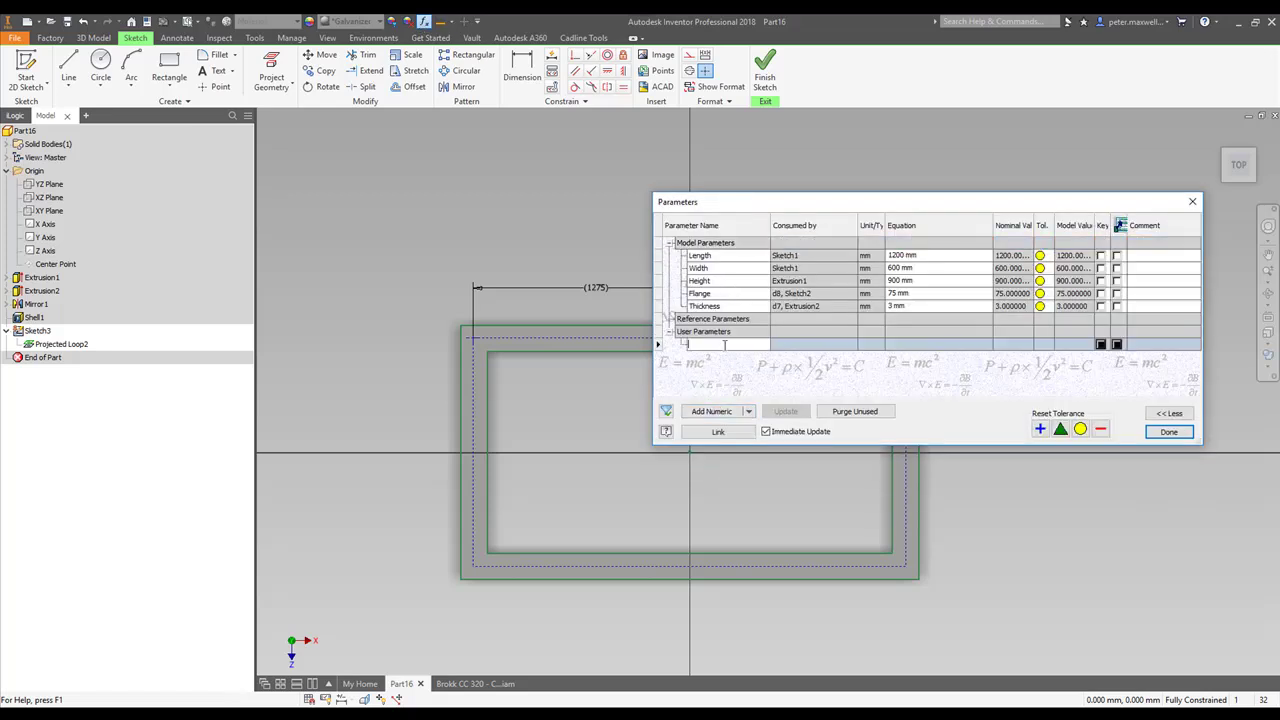
{"action": "type", "text": "HoleQty"}
{"action": "key", "text": "Return"}
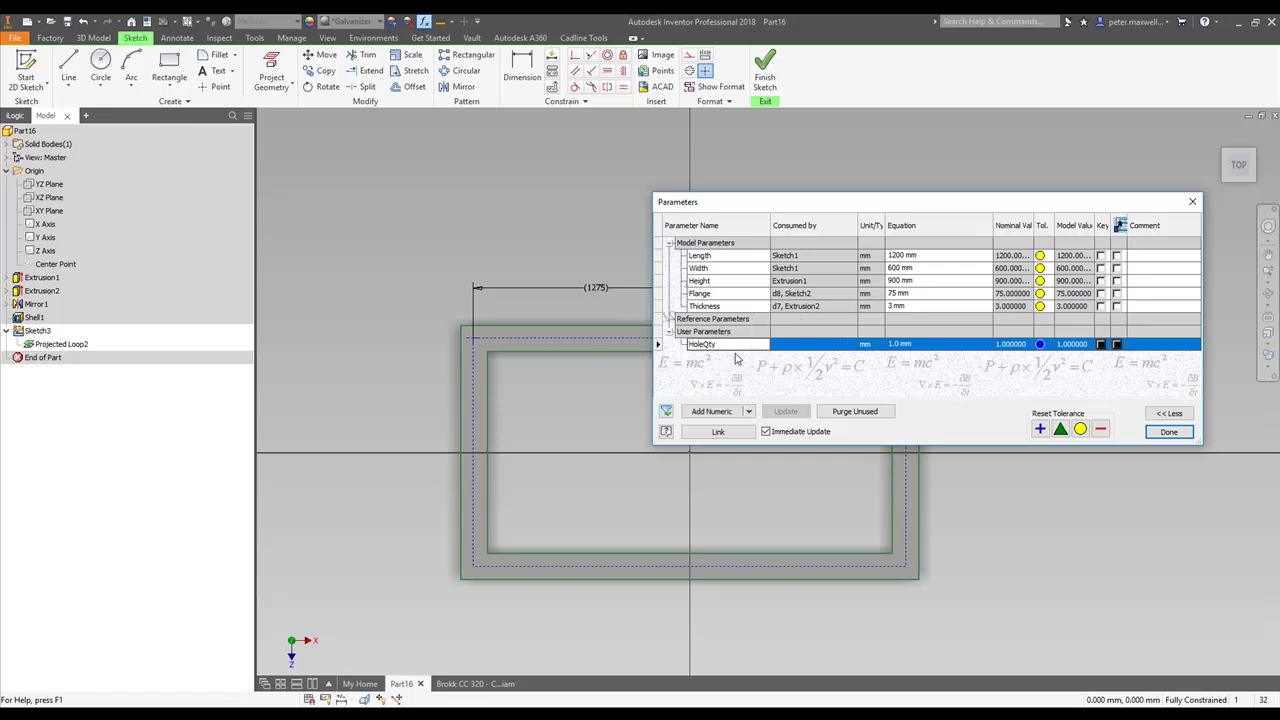
{"action": "left_click", "coordinate": [874, 344]}
{"action": "type", "text": "ul"}
{"action": "key", "text": "Return"}
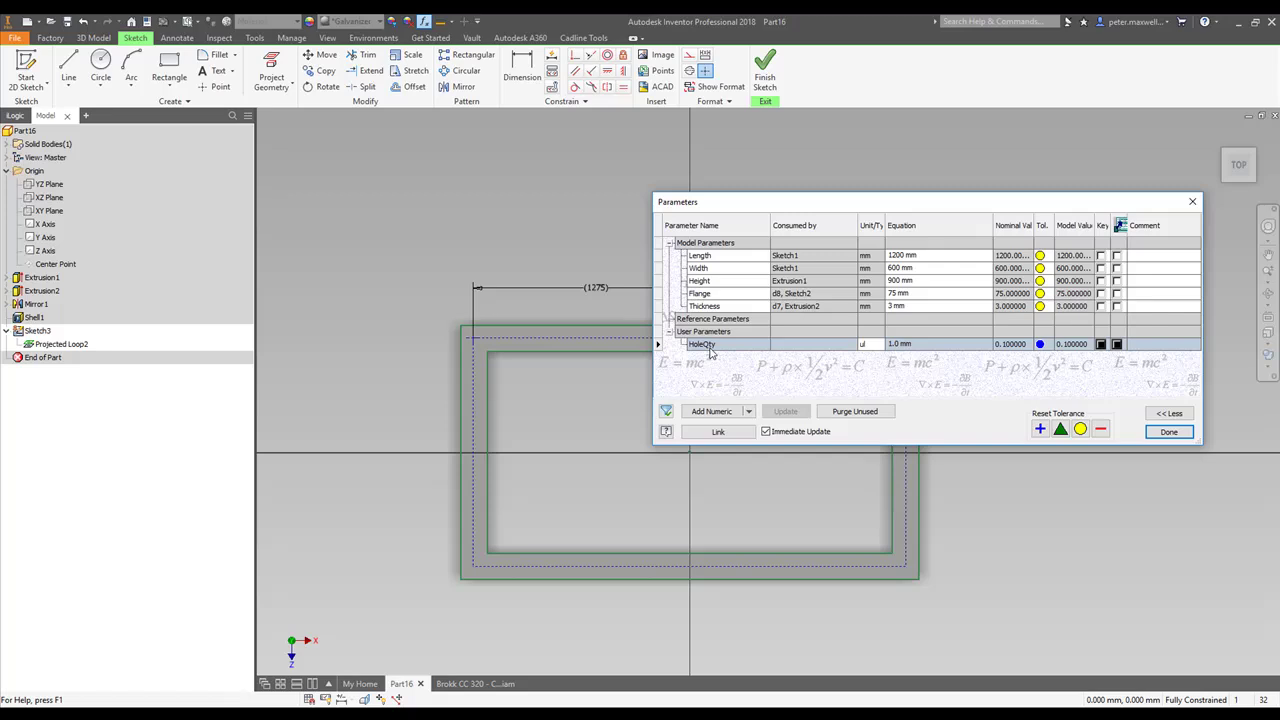
Step: Add numeric user parameter DesiredPitch with equation 150 mm
{"action": "left_click", "coordinate": [724, 417]}
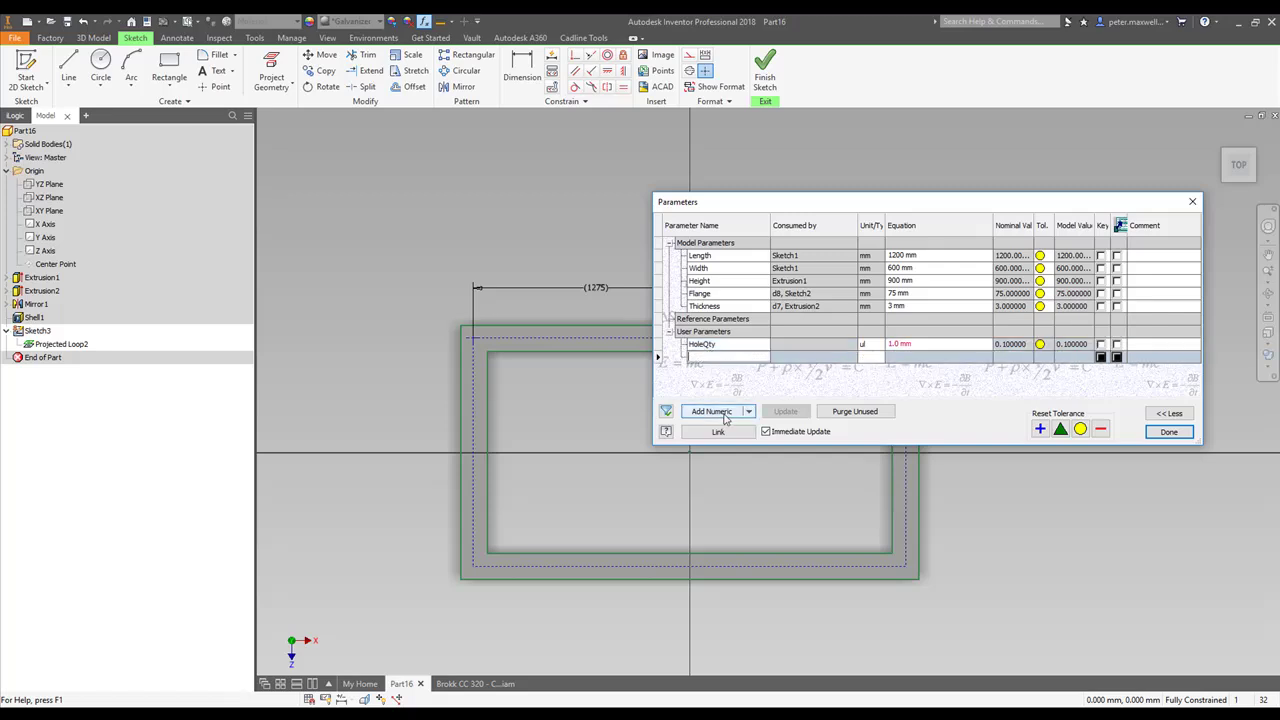
{"action": "type", "text": "DesiredPitch"}
{"action": "key", "text": "Return"}
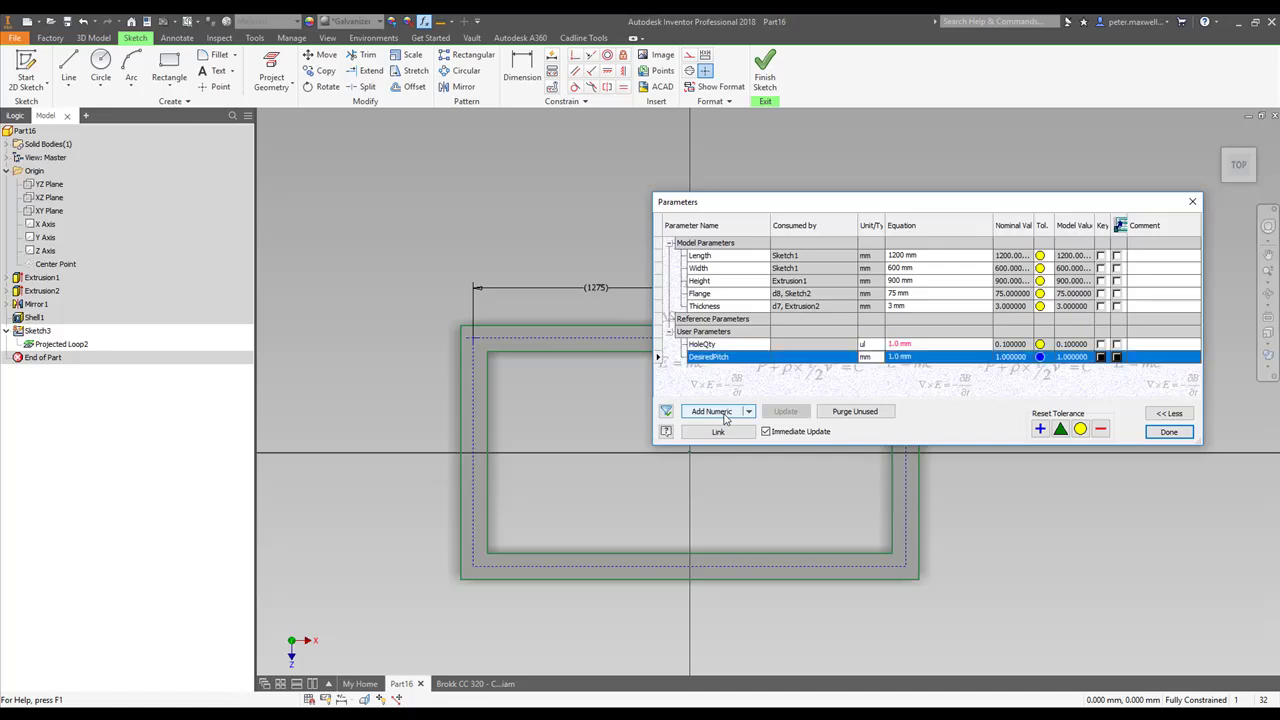
{"action": "left_click", "coordinate": [936, 357]}
{"action": "type", "text": "15"}
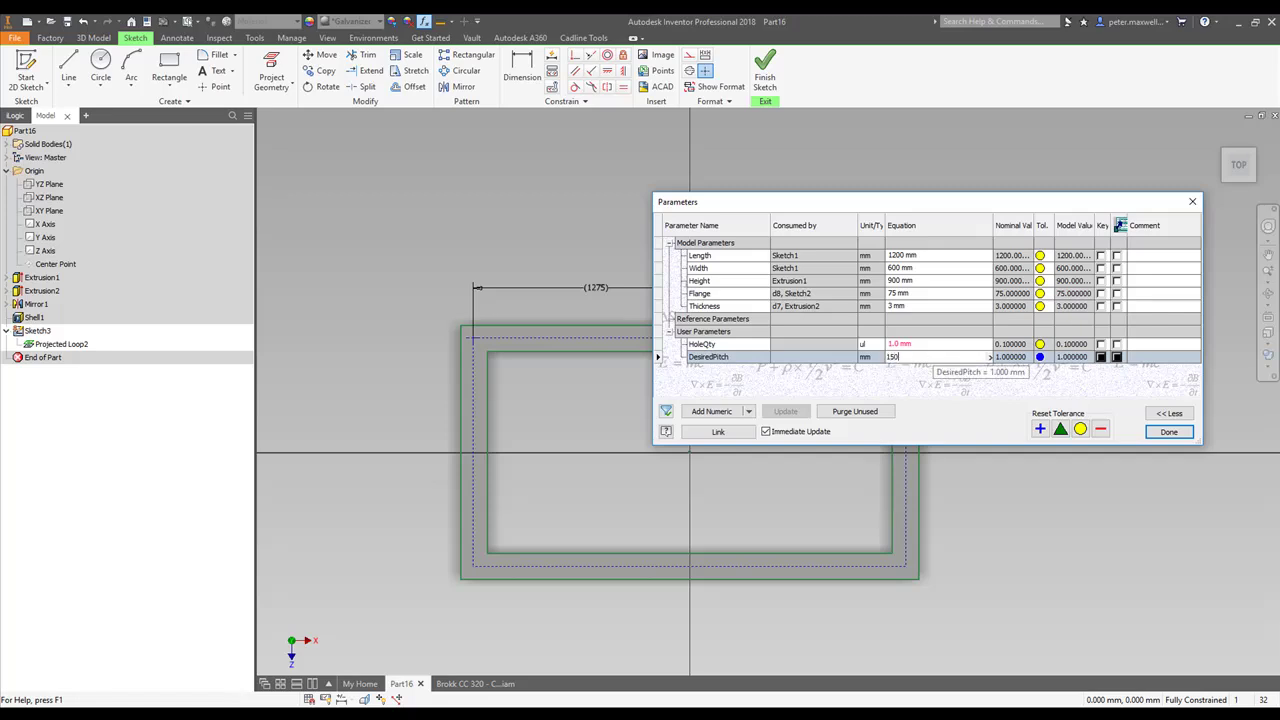
{"action": "type", "text": "0"}
{"action": "key", "text": "Return"}
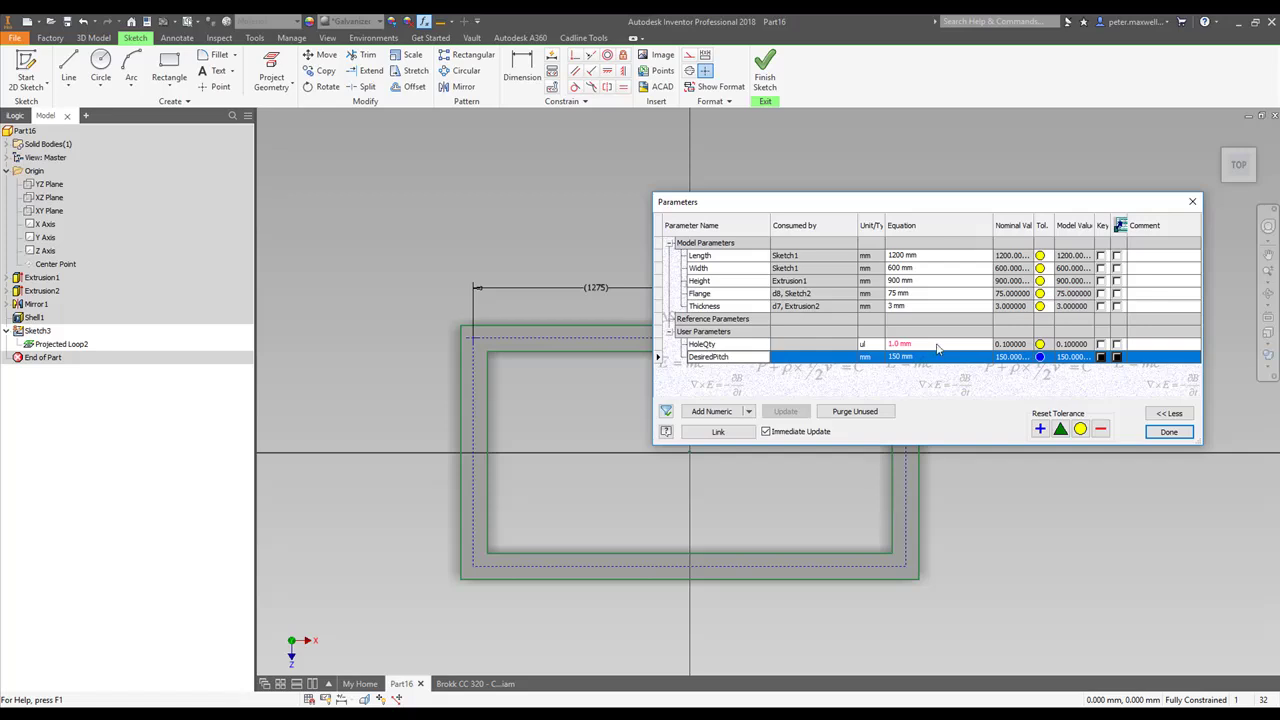
Step: Set HoleQty's equation to d20 / DesiredPitch, evaluating to 8.5
{"action": "left_click", "coordinate": [937, 347]}
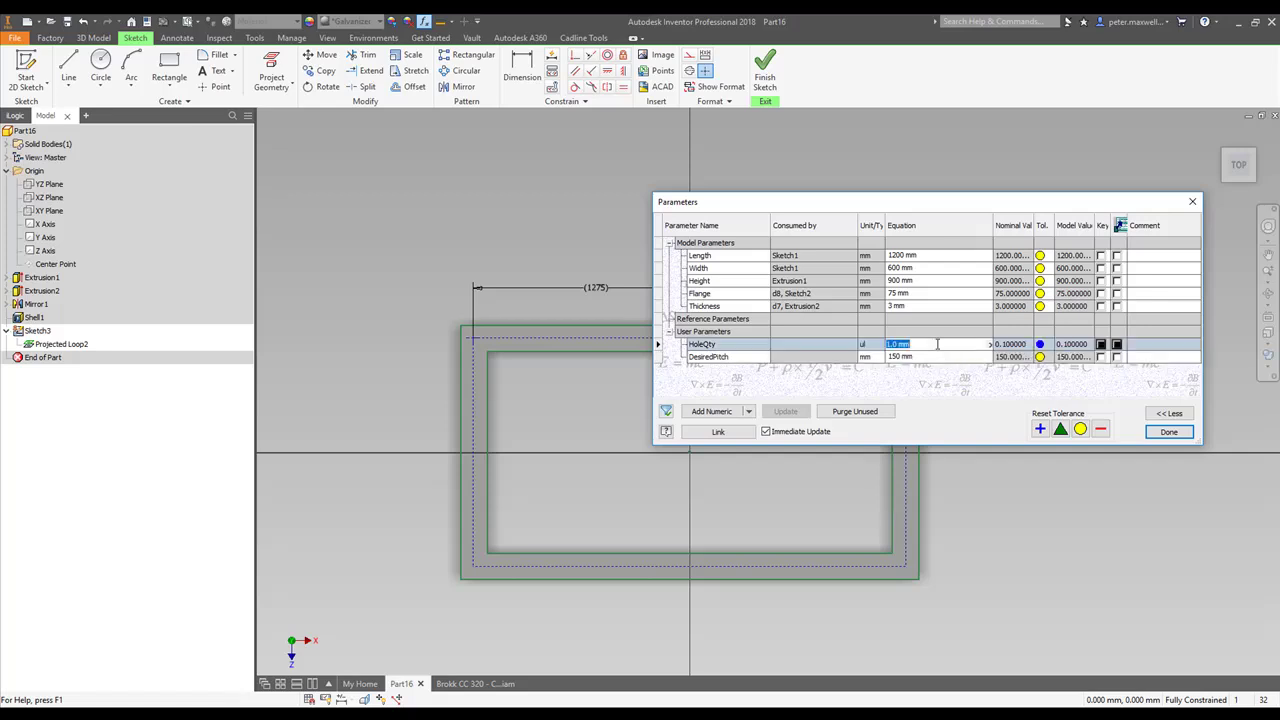
{"action": "left_click", "coordinate": [598, 289]}
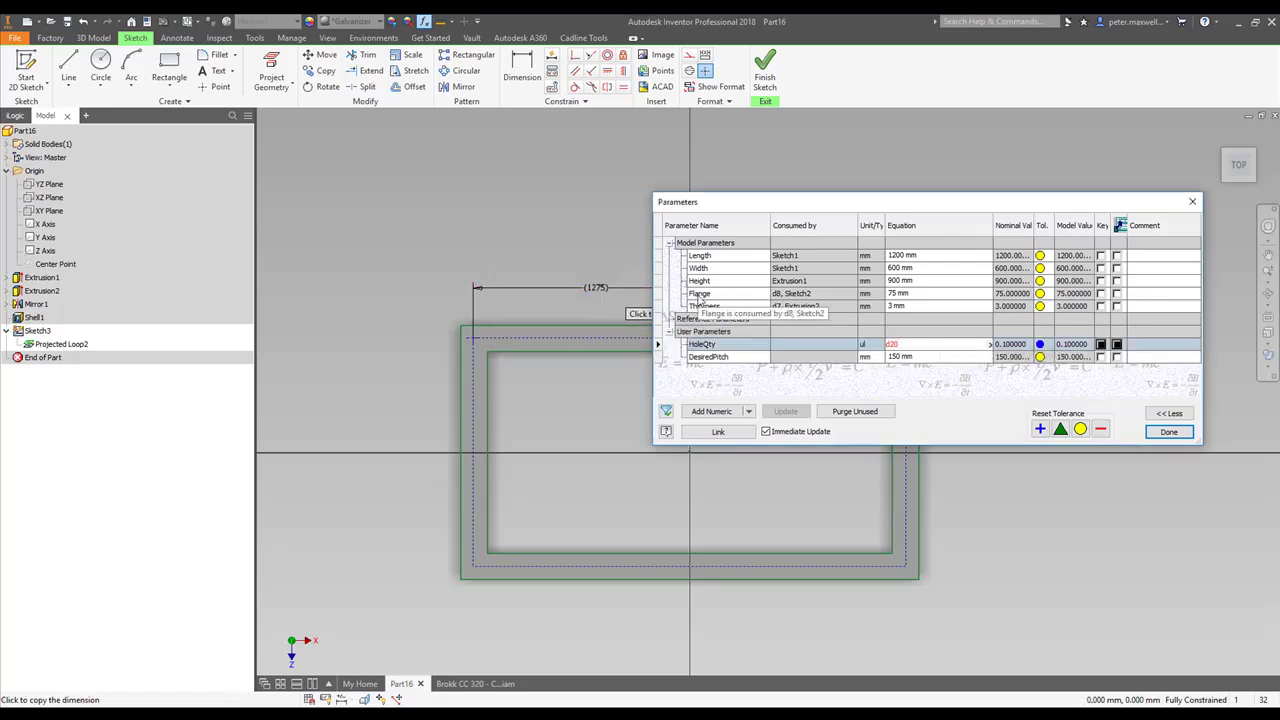
{"action": "type", "text": "/"}
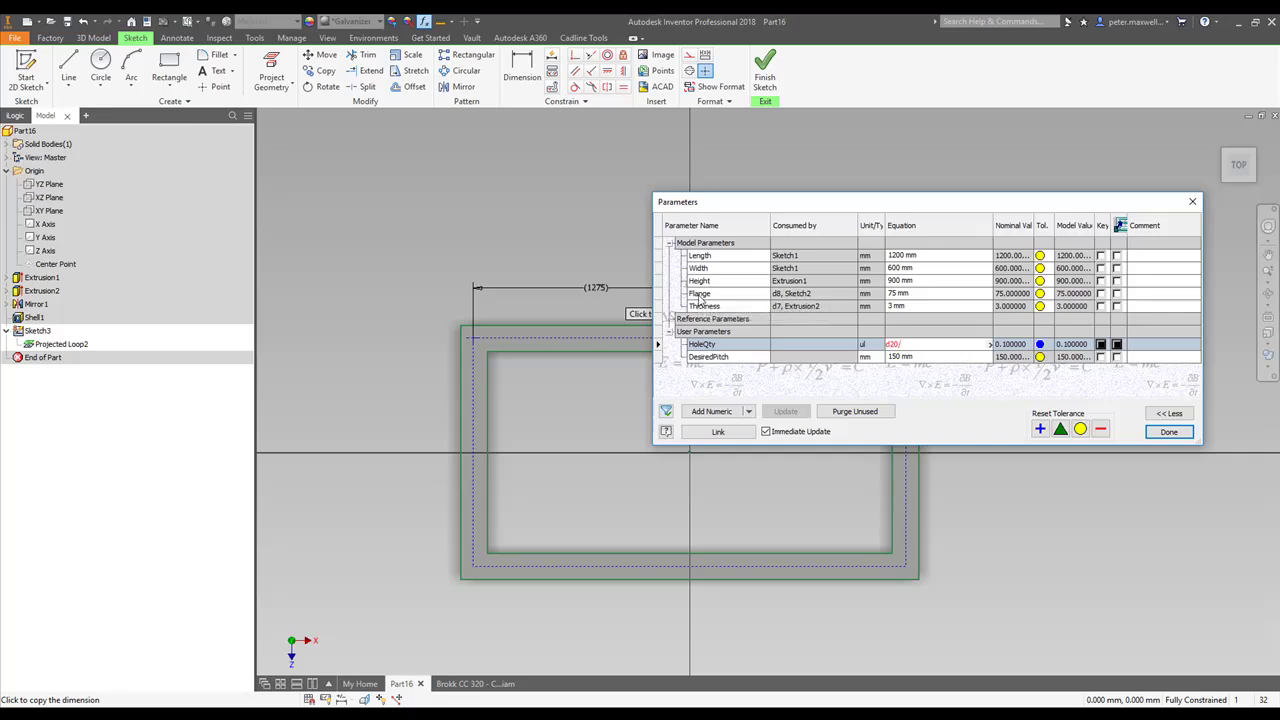
{"action": "left_click", "coordinate": [989, 345]}
{"action": "left_click", "coordinate": [1040, 408]}
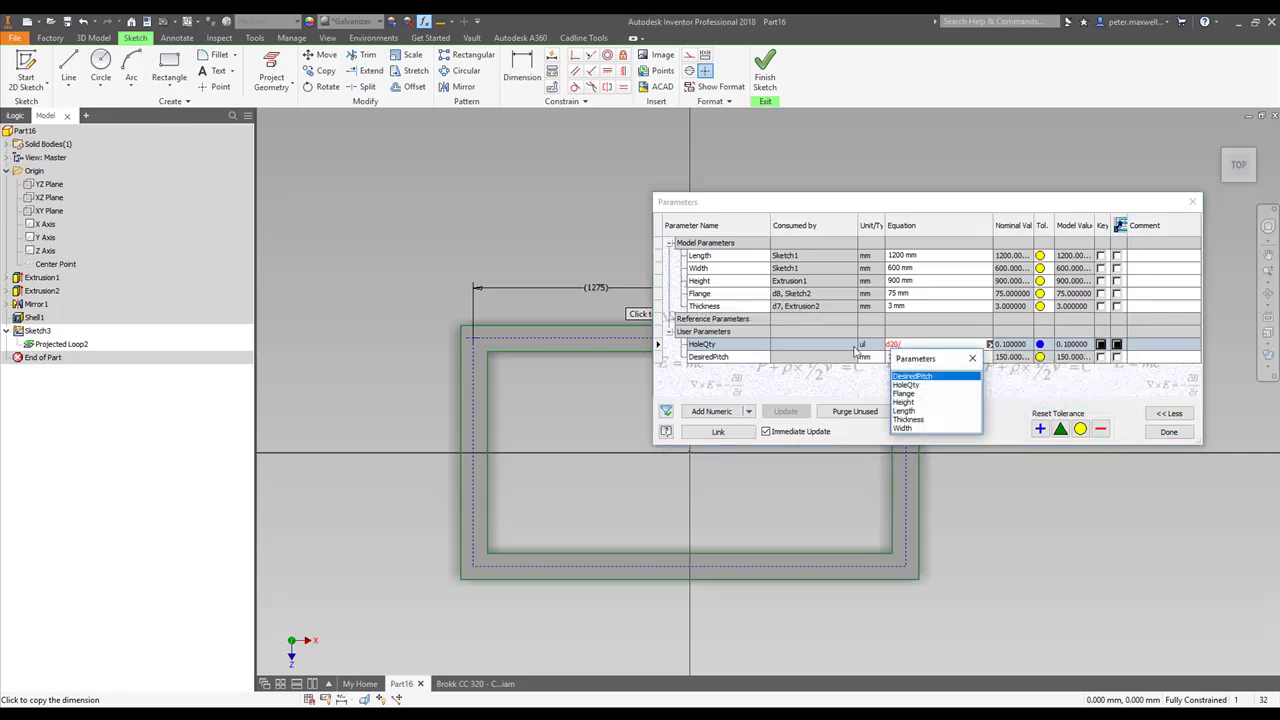
{"action": "left_click", "coordinate": [911, 377]}
{"action": "key", "text": "Return"}
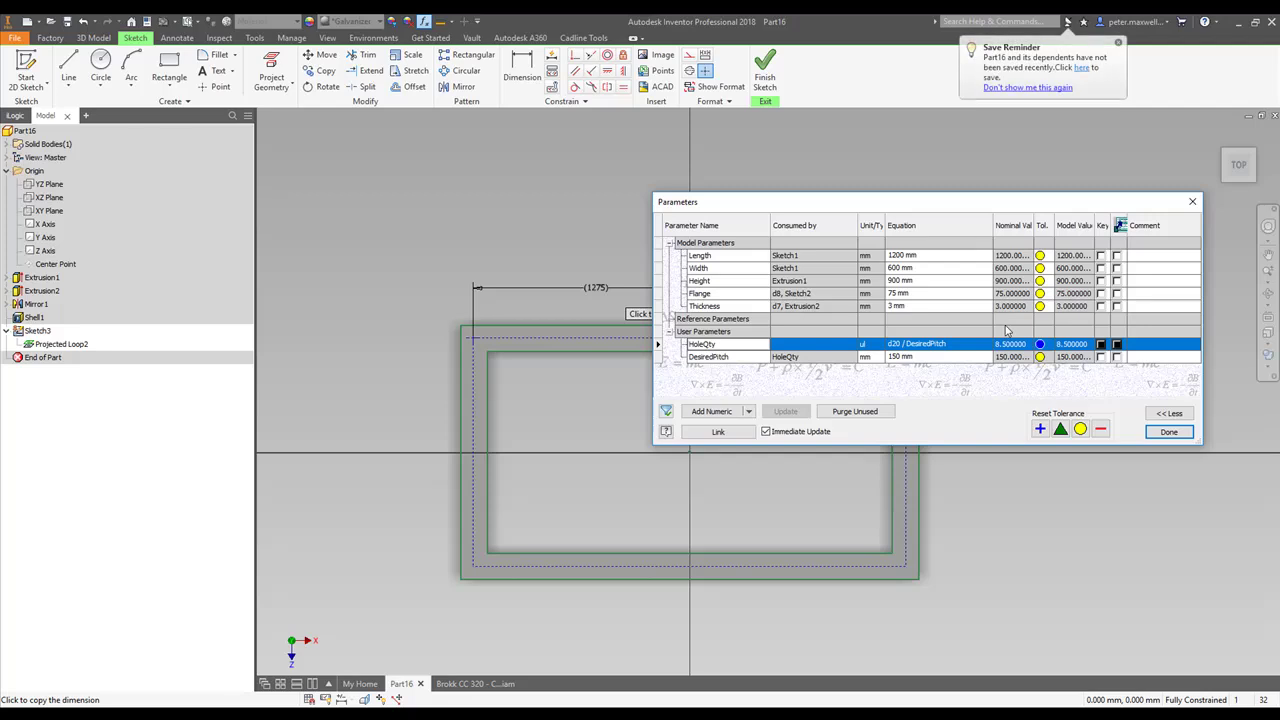
{"action": "left_click", "coordinate": [889, 344]}
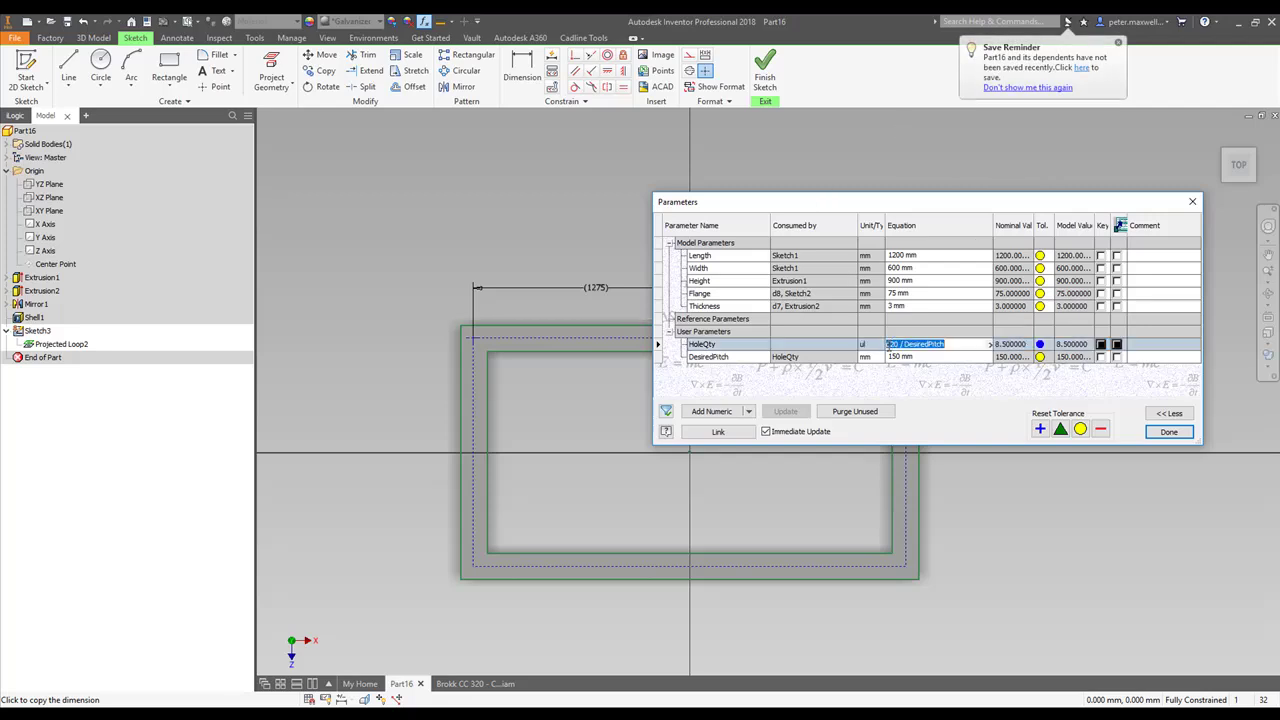
Step: Wrap HoleQty's equation as round(d20 / DesiredPitch) so it evaluates to 9
{"action": "left_click", "coordinate": [889, 344]}
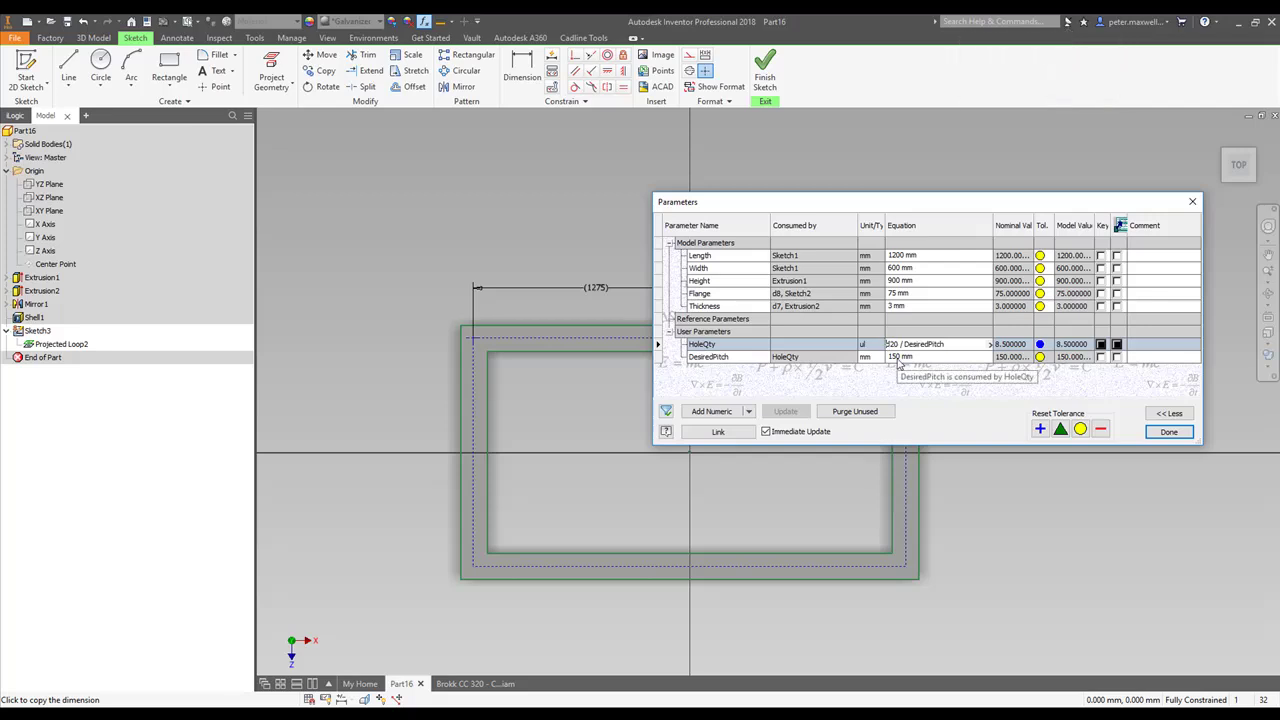
{"action": "type", "text": "round"}
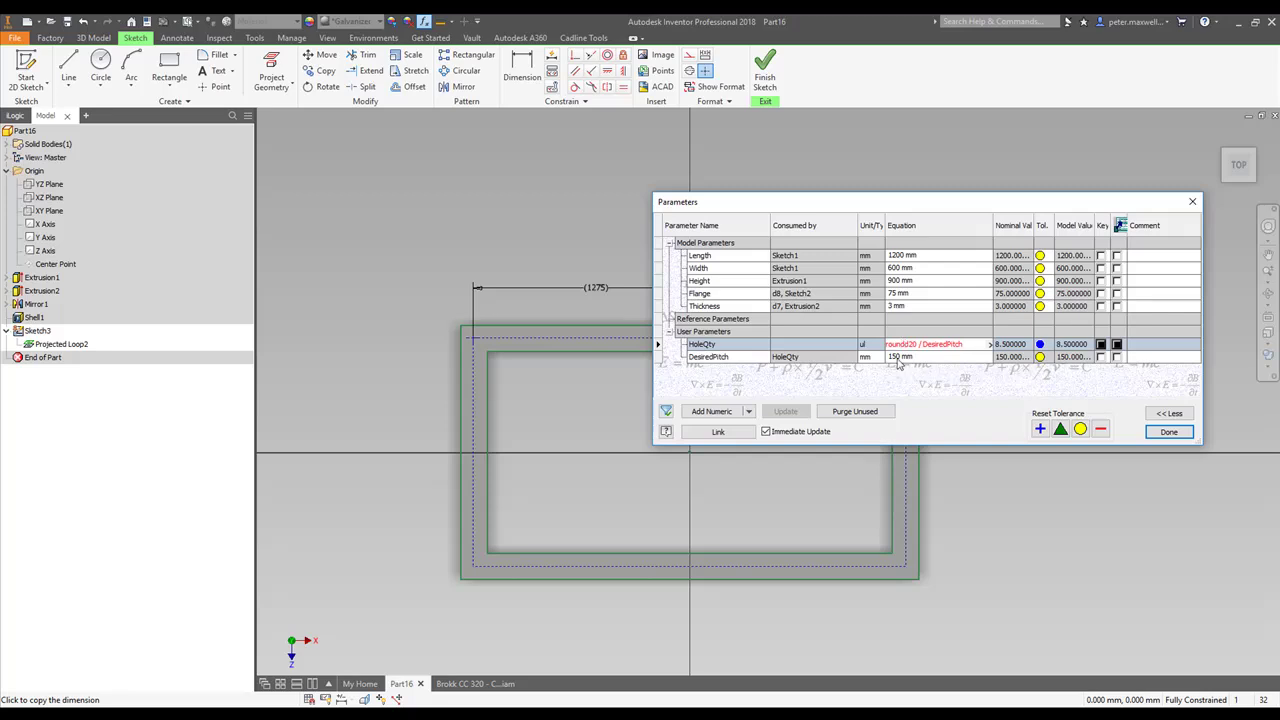
{"action": "type", "text": "("}
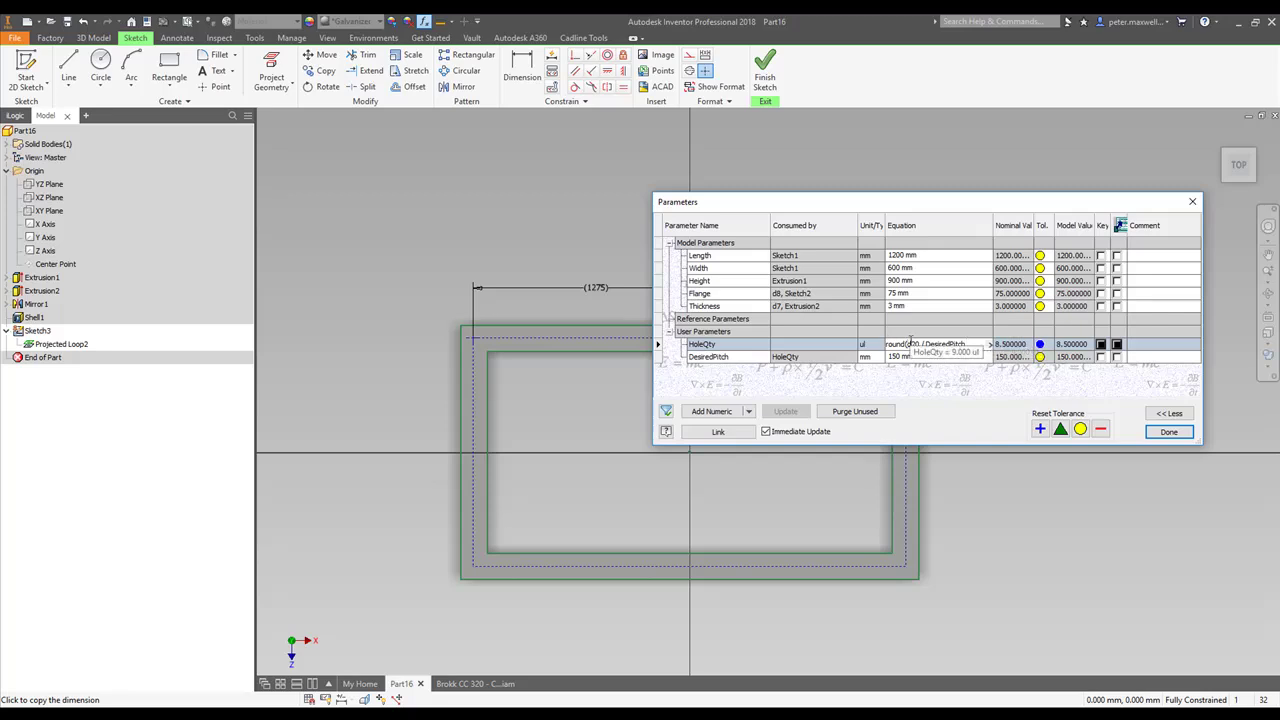
{"action": "key", "text": "Return"}
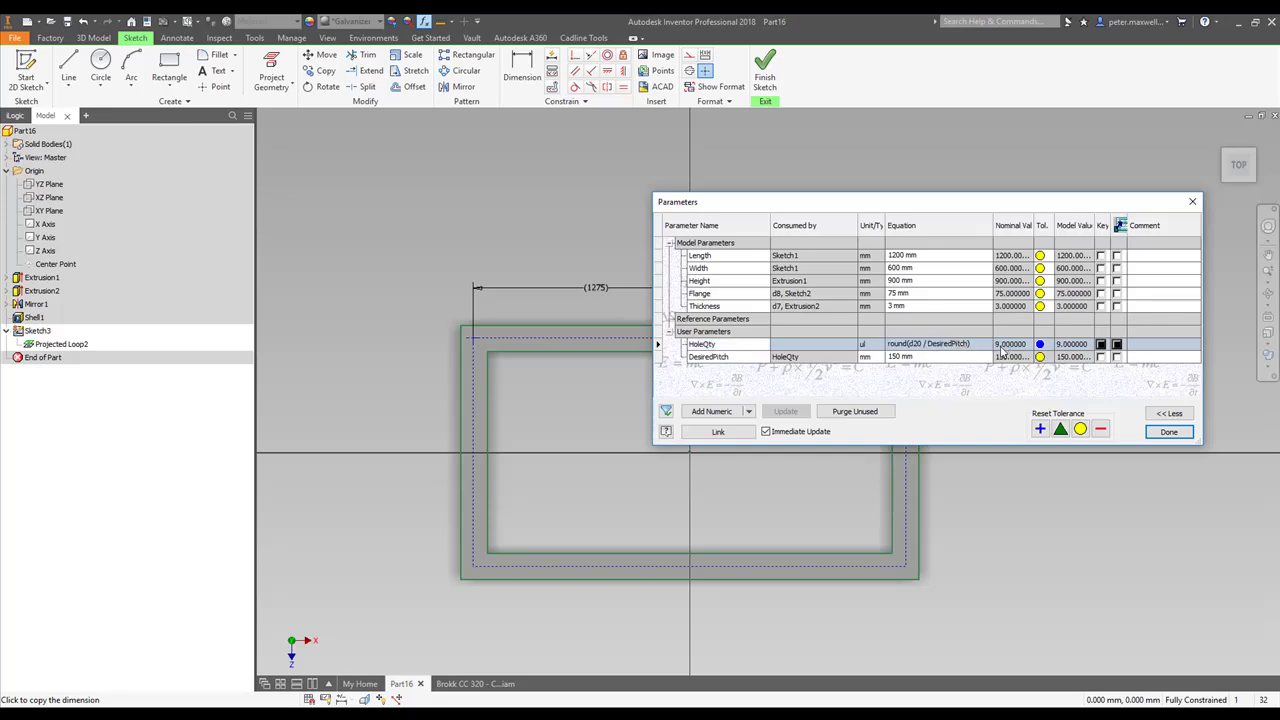
{"action": "left_click", "coordinate": [908, 349]}
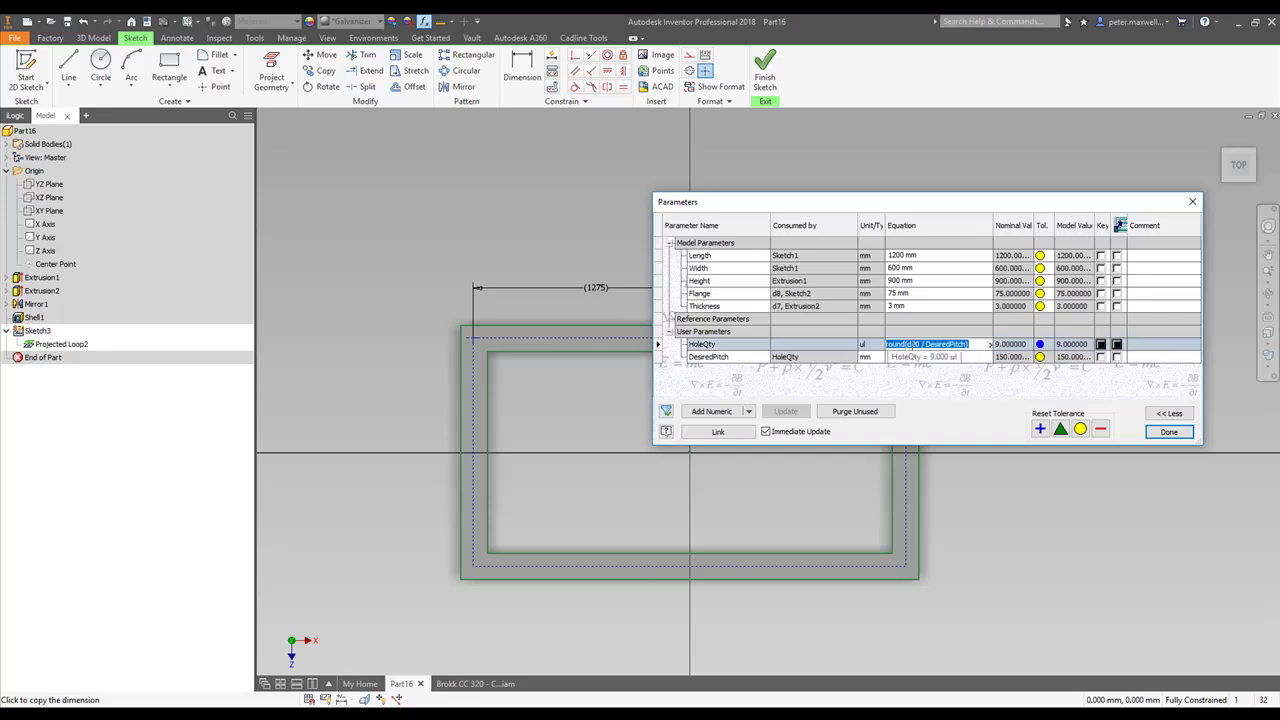
Step: Replace round with floor in HoleQty's equation
{"action": "double_click", "coordinate": [895, 344]}
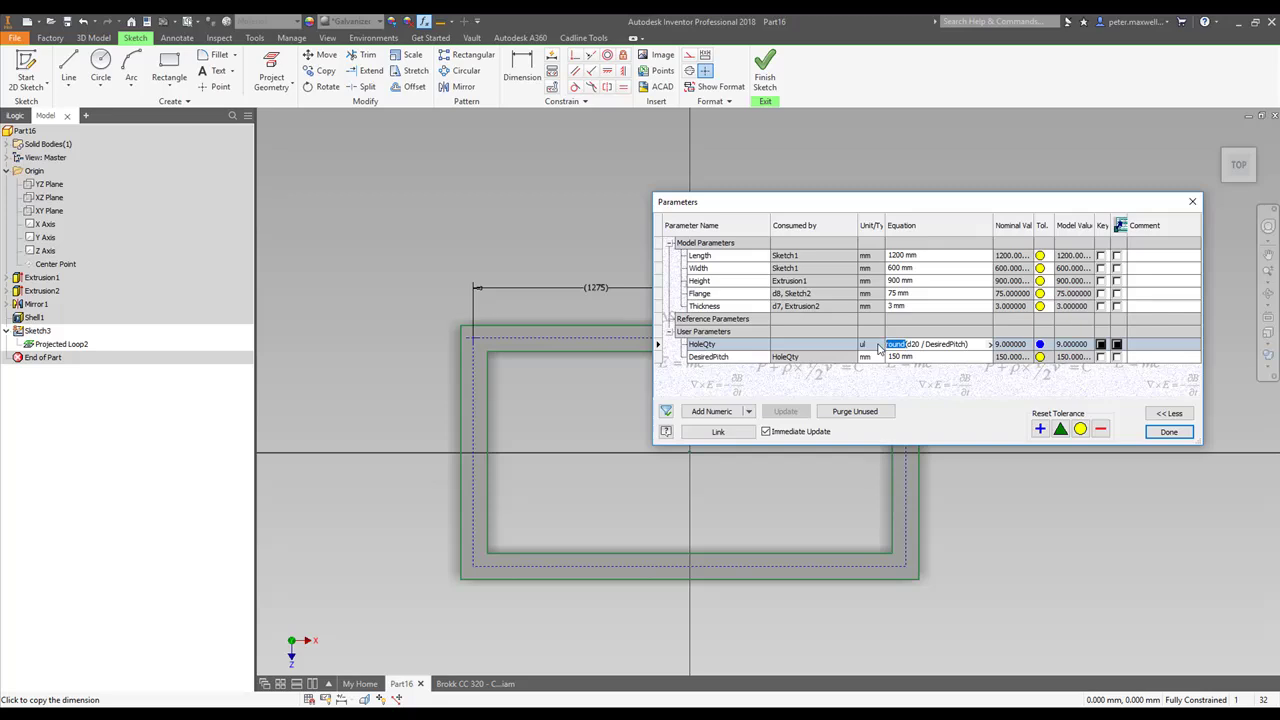
{"action": "type", "text": "floor"}
{"action": "key", "text": "Return"}
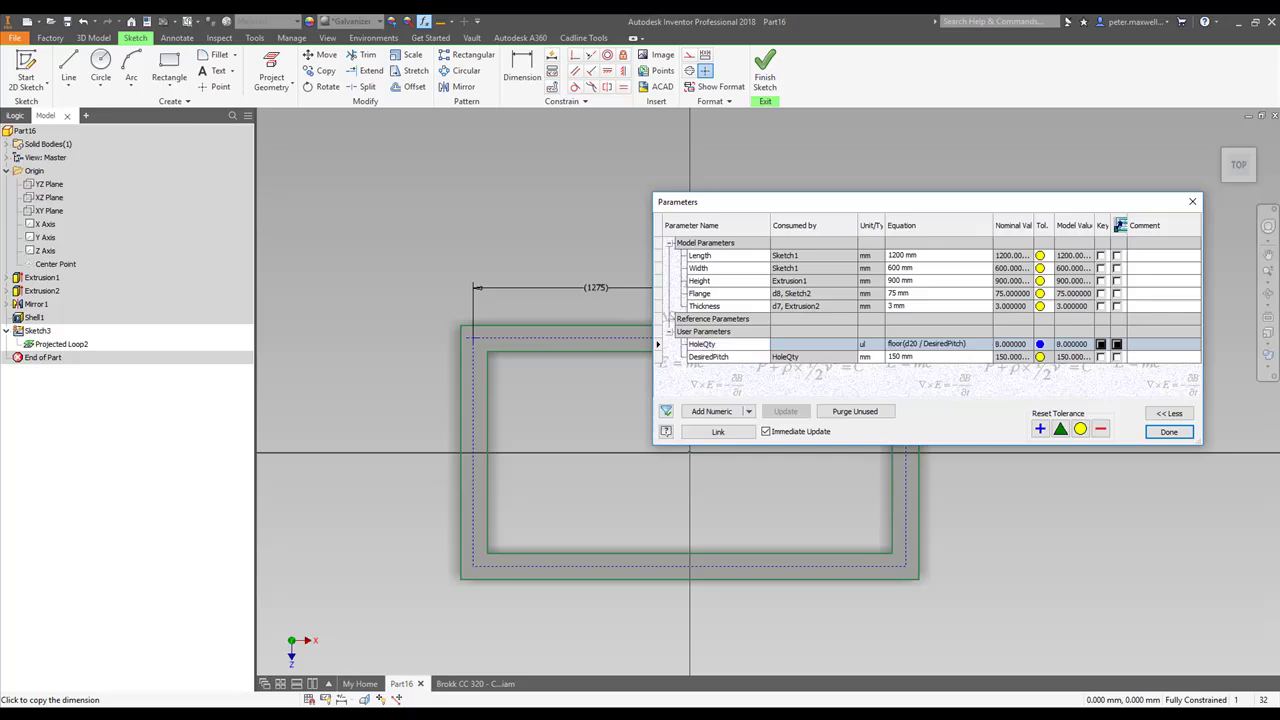
Step: Change floor to ceil, making HoleQty ceil(d20 / DesiredPitch)
{"action": "left_click", "coordinate": [903, 347]}
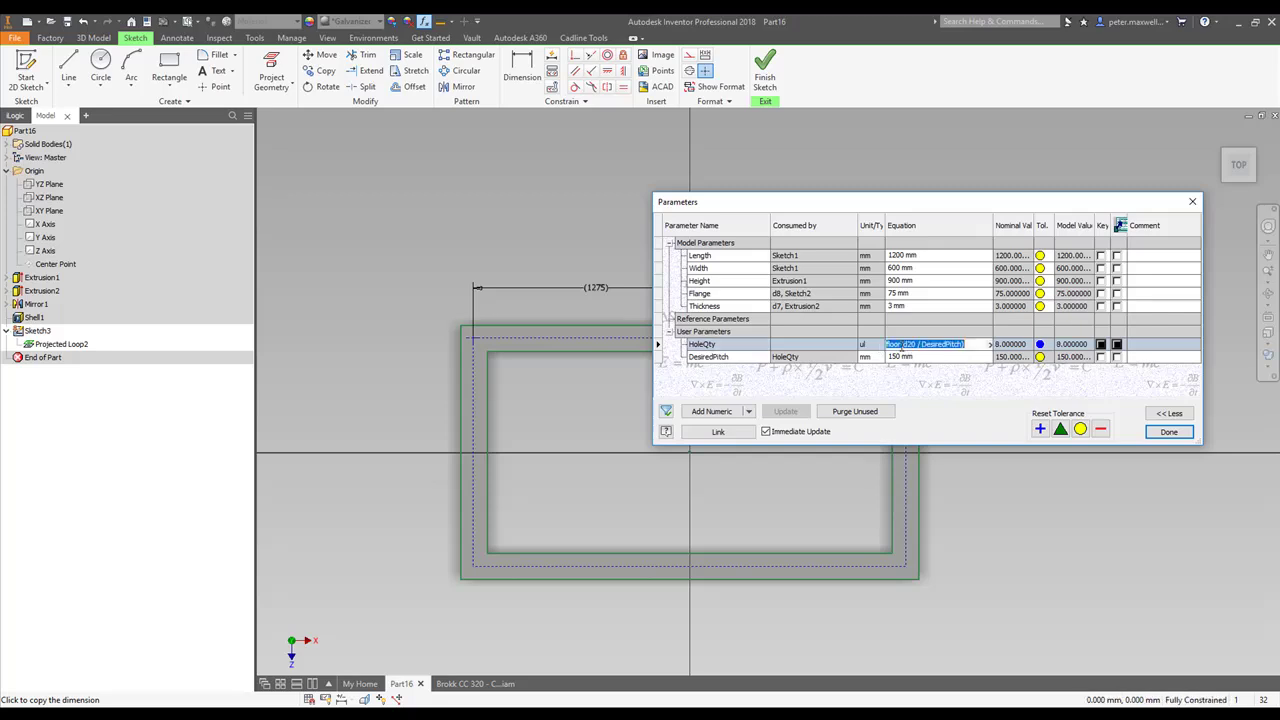
{"action": "double_click", "coordinate": [893, 344]}
{"action": "type", "text": "ceil"}
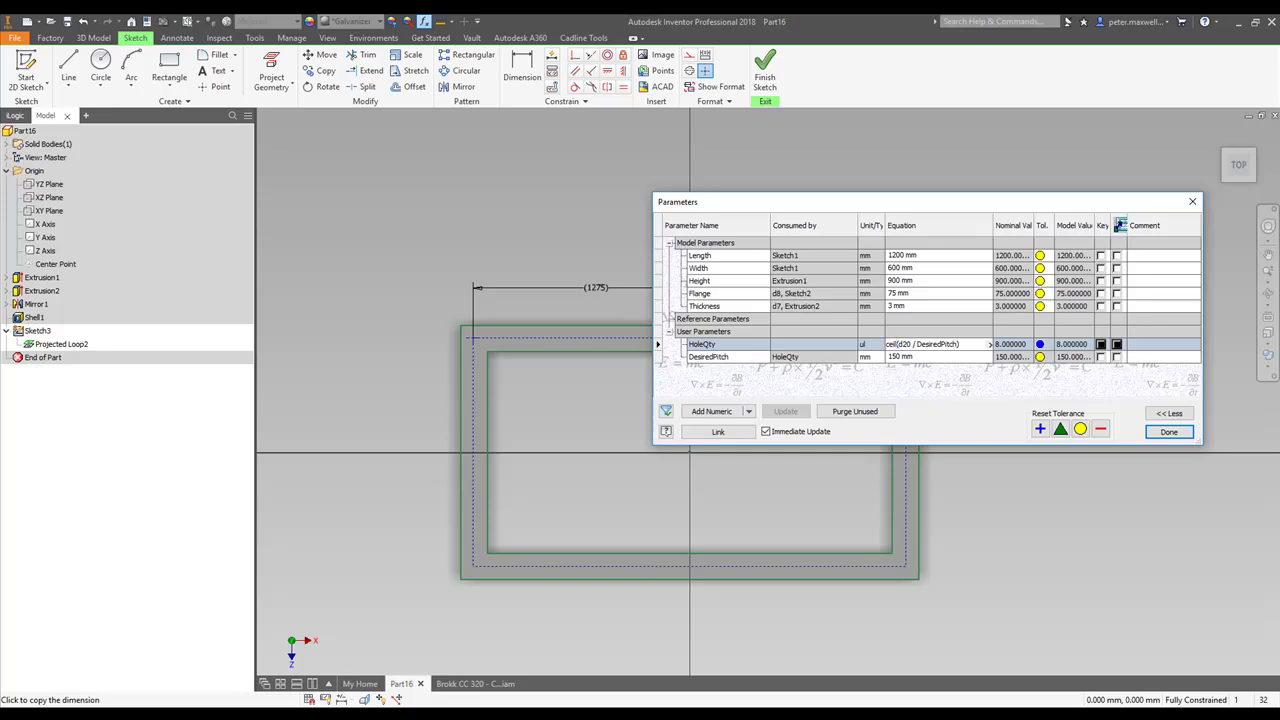
{"action": "left_click", "coordinate": [828, 341]}
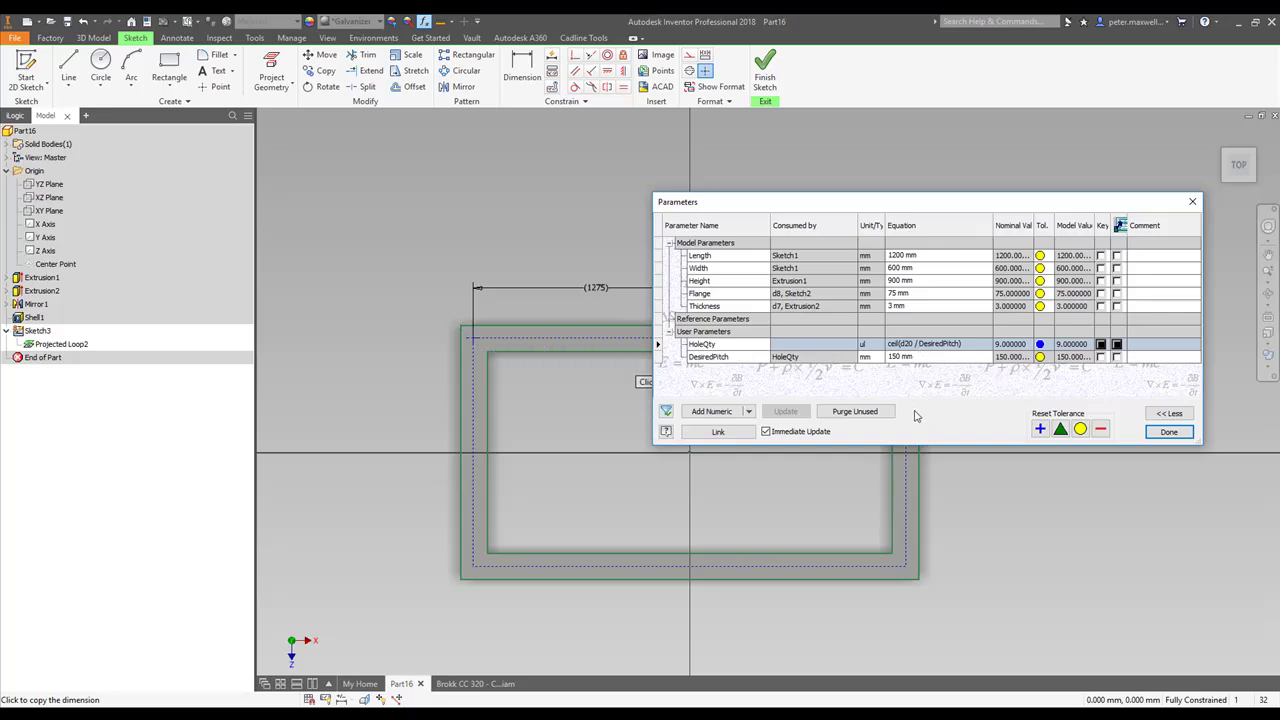
Step: Add a new numeric user parameter named ActualPitch
{"action": "left_click", "coordinate": [724, 416]}
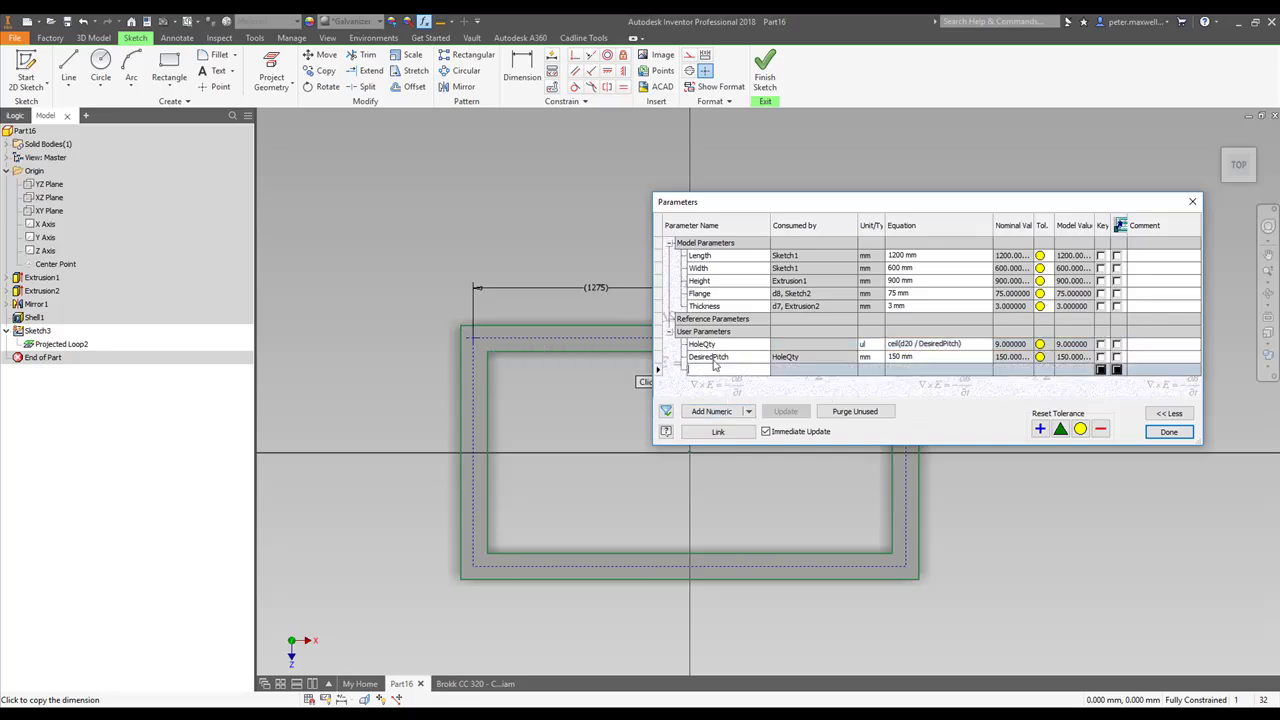
{"action": "key", "text": "Caps_Lock"}
{"action": "type", "text": "A"}
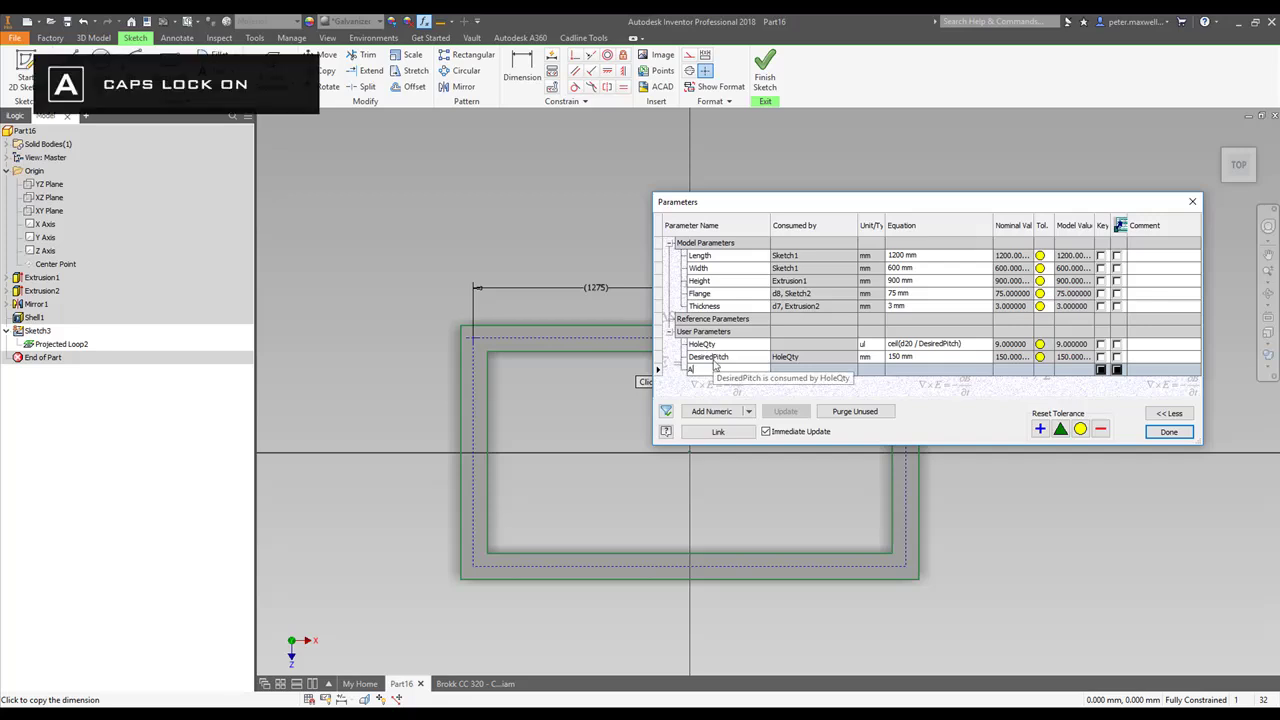
{"action": "key", "text": "Caps_Lock"}
{"action": "type", "text": "ctual"}
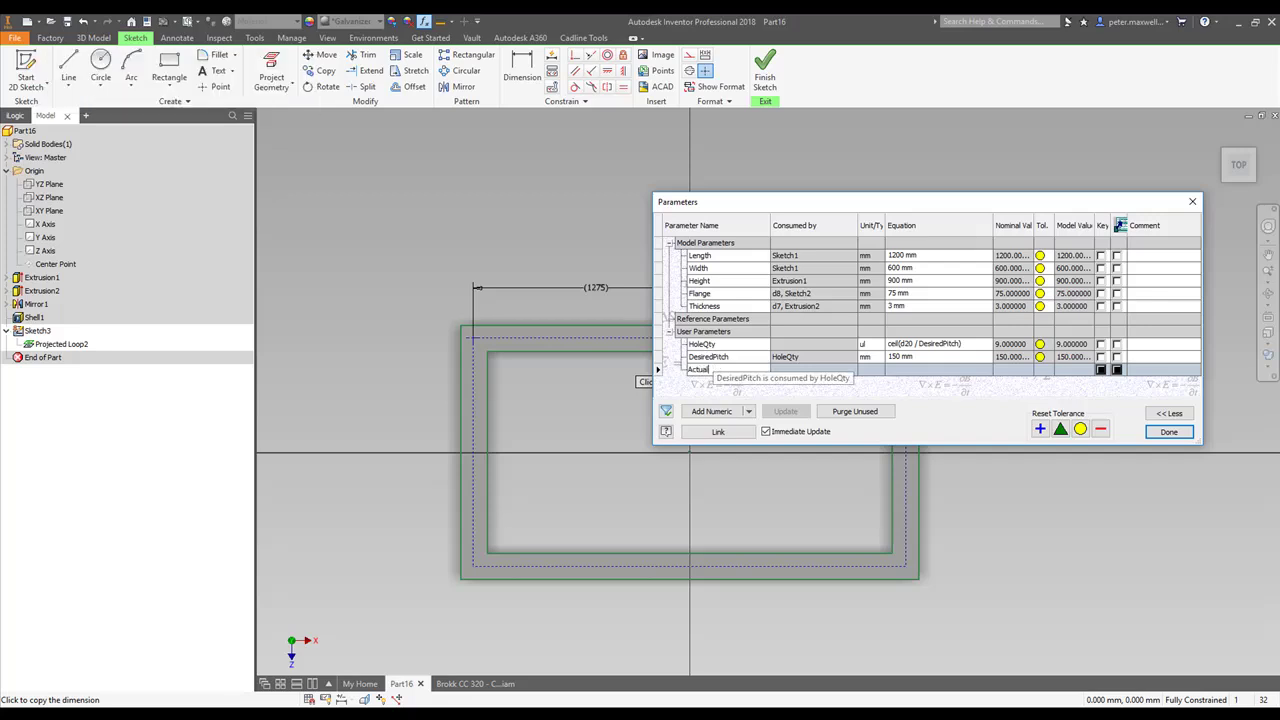
{"action": "type", "text": " P"}
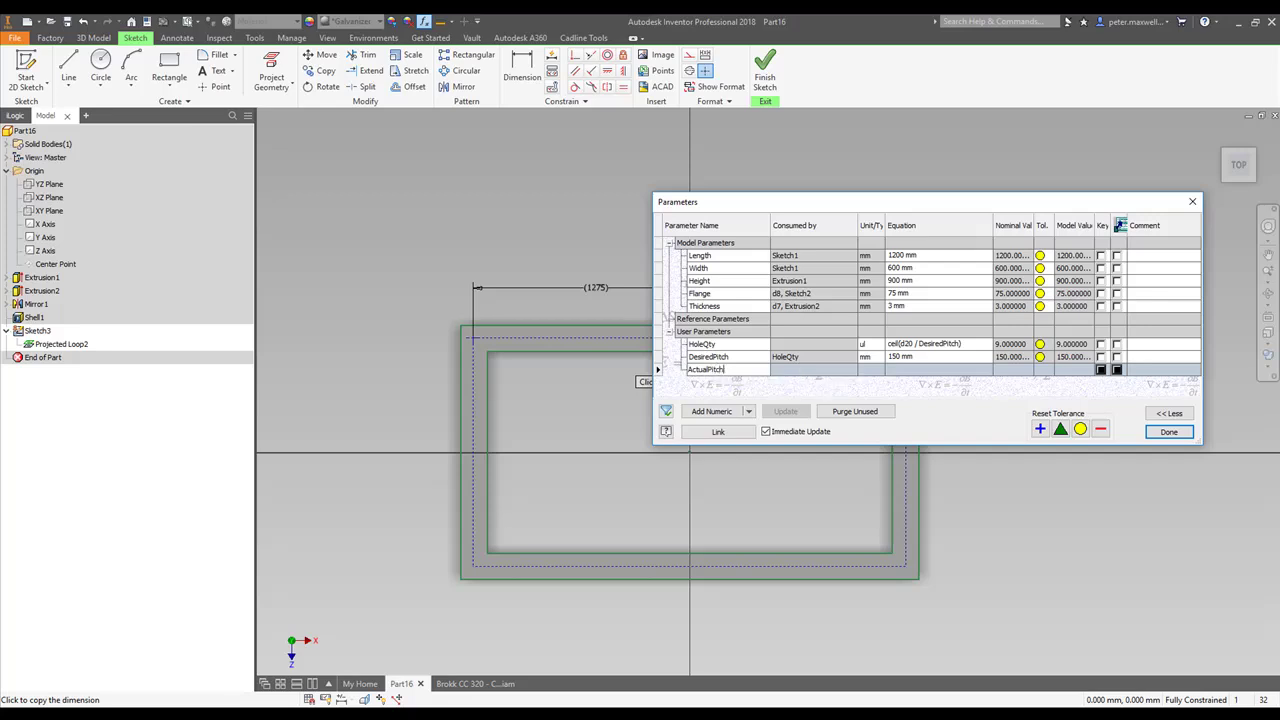
{"action": "key", "text": "Return"}
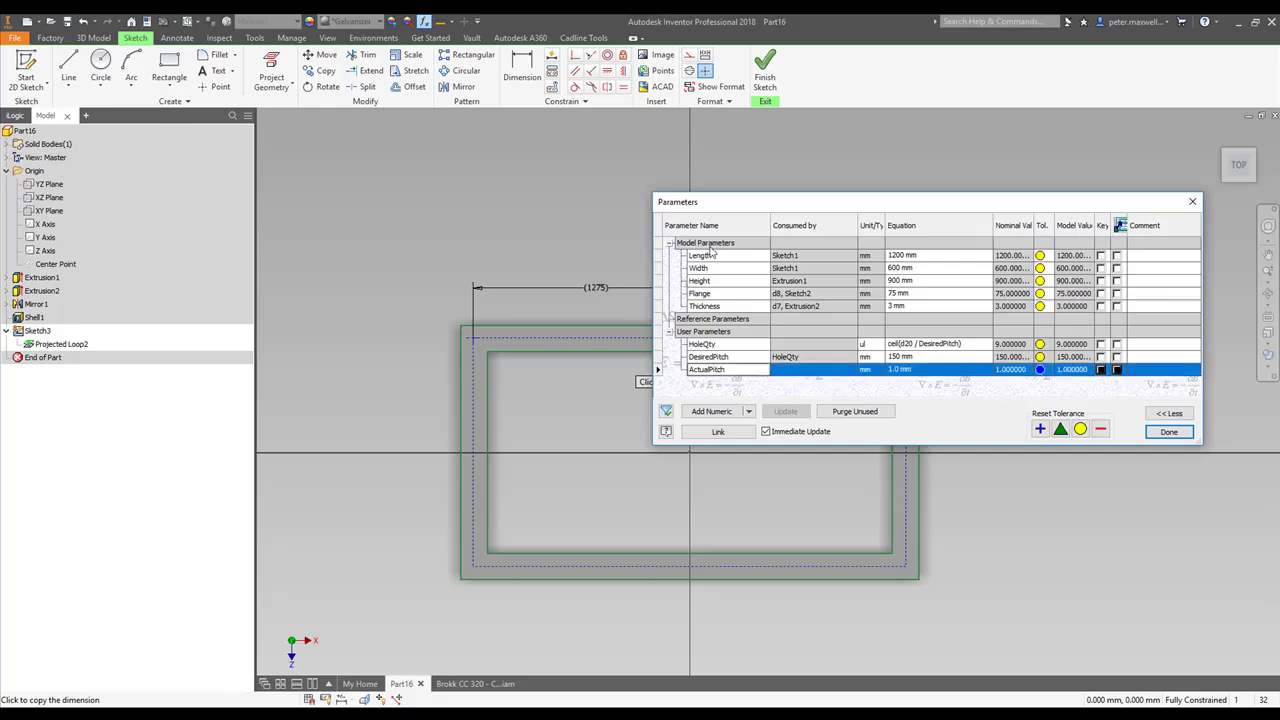
Step: Define ActualPitch as d20 / HoleQty, evaluating to about 141.666 mm
{"action": "left_click", "coordinate": [900, 370]}
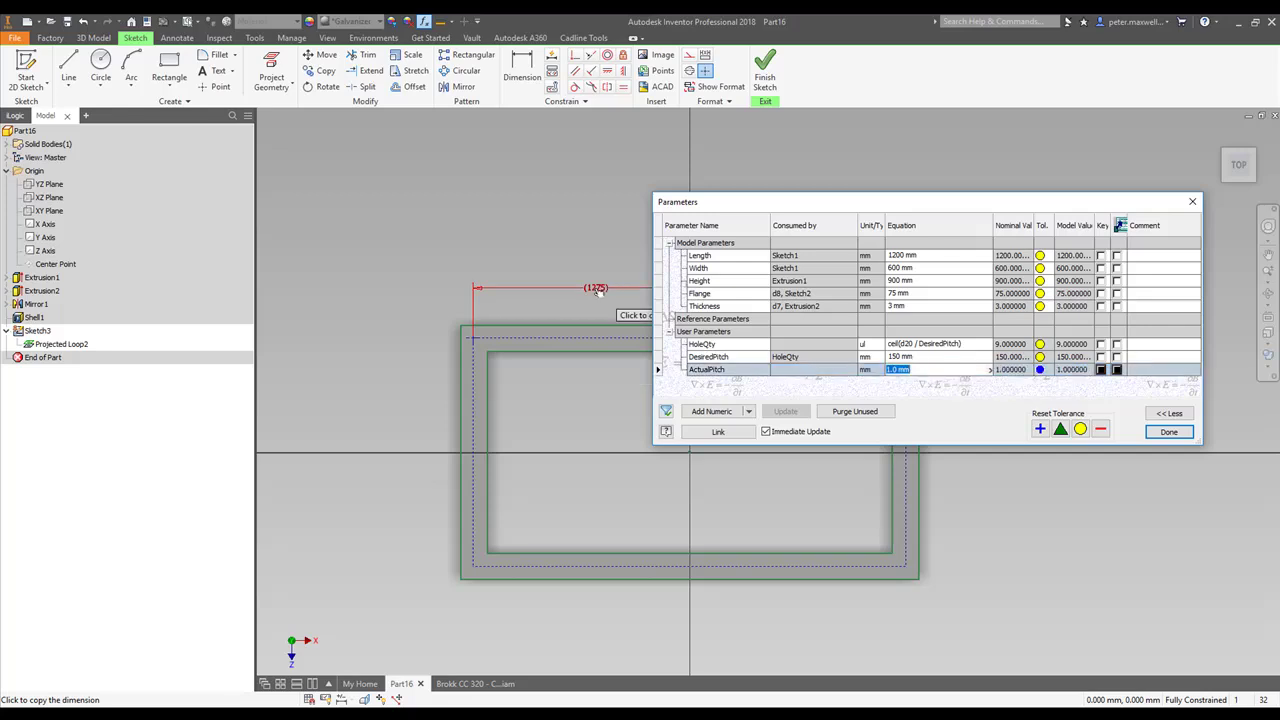
{"action": "left_click", "coordinate": [596, 289]}
{"action": "type", "text": "/"}
{"action": "left_click", "coordinate": [990, 370]}
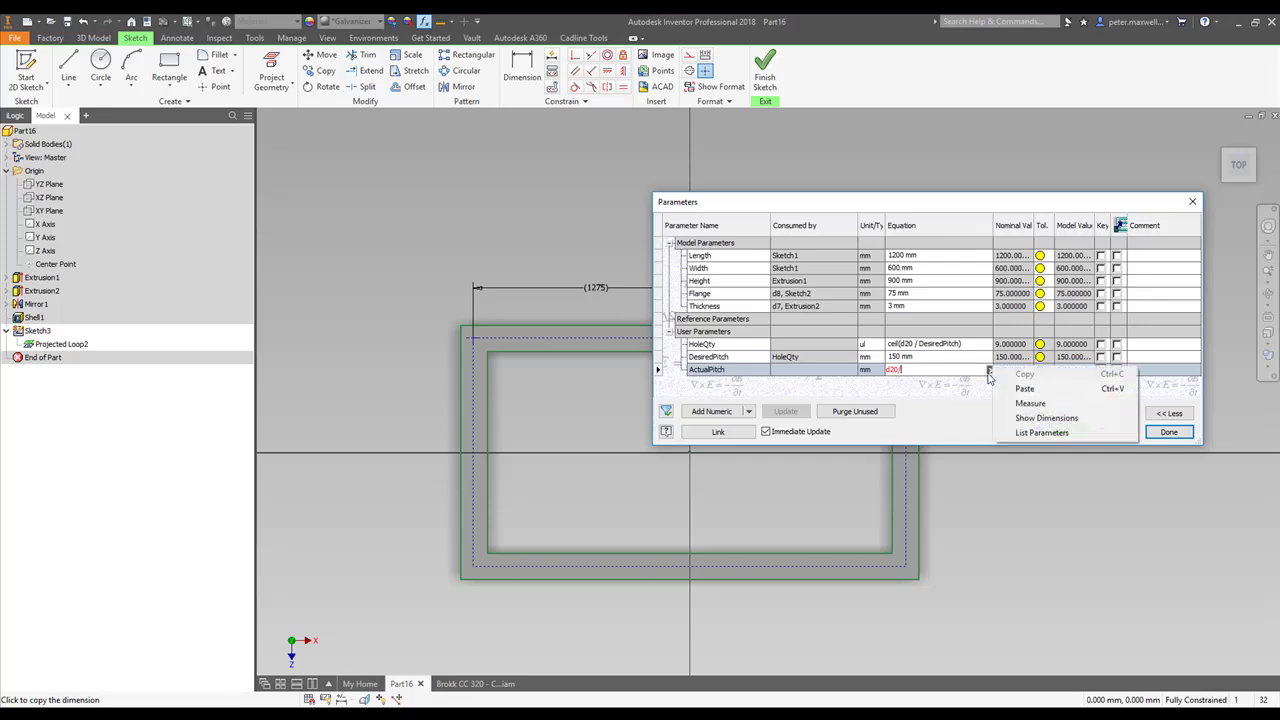
{"action": "left_click", "coordinate": [1024, 433]}
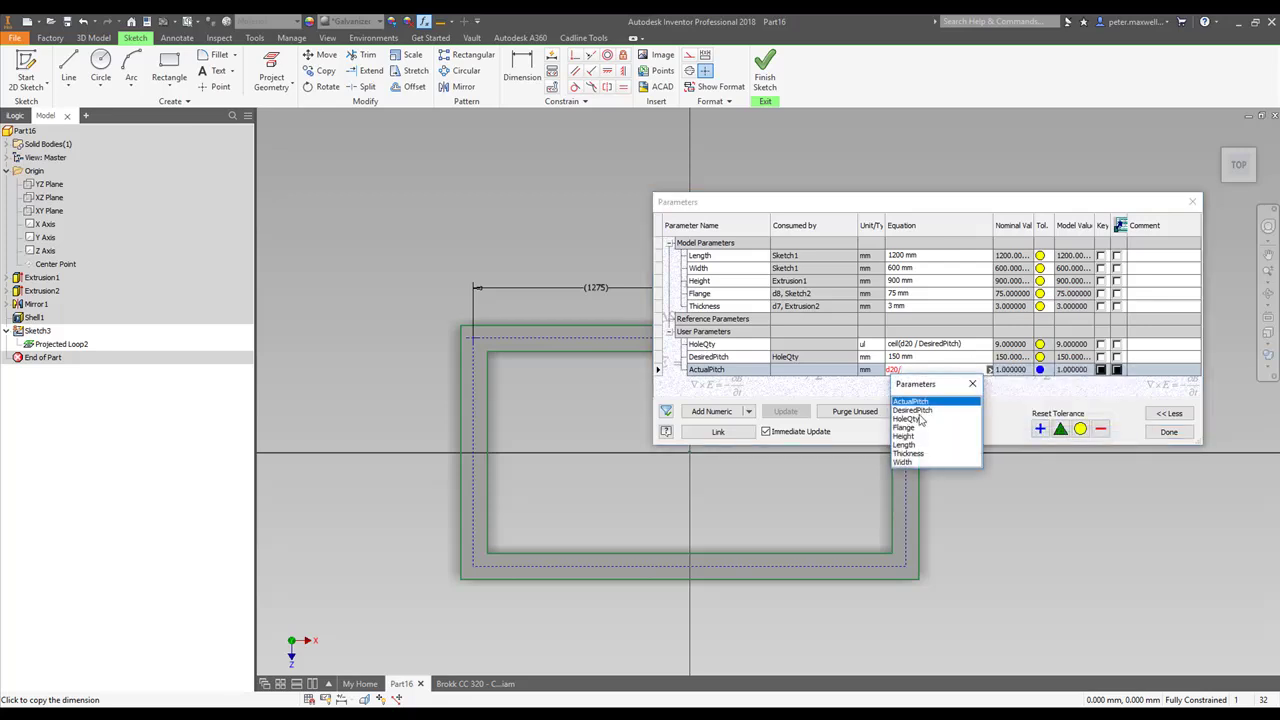
{"action": "left_click", "coordinate": [912, 420]}
{"action": "key", "text": "Return"}
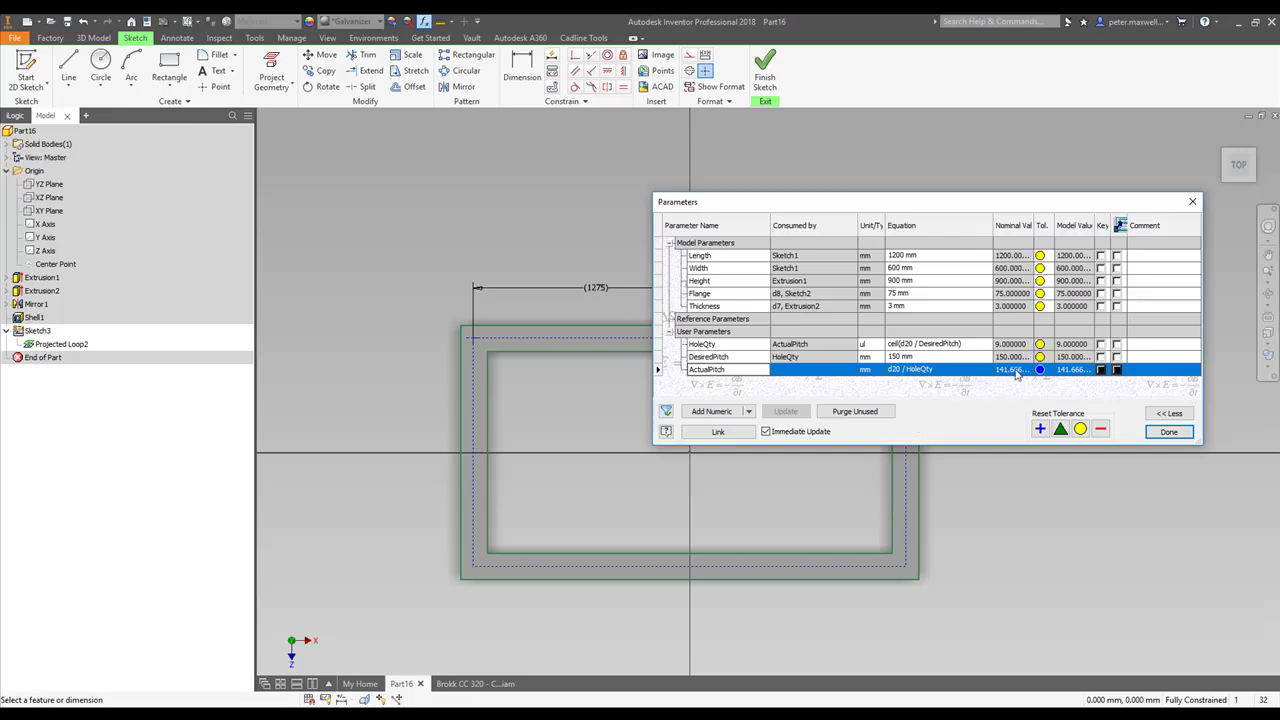
Step: Finish the sketch and cut a 20 mm through-all Hole2 at the flange point
{"action": "left_click", "coordinate": [1168, 431]}
{"action": "left_click", "coordinate": [763, 77]}
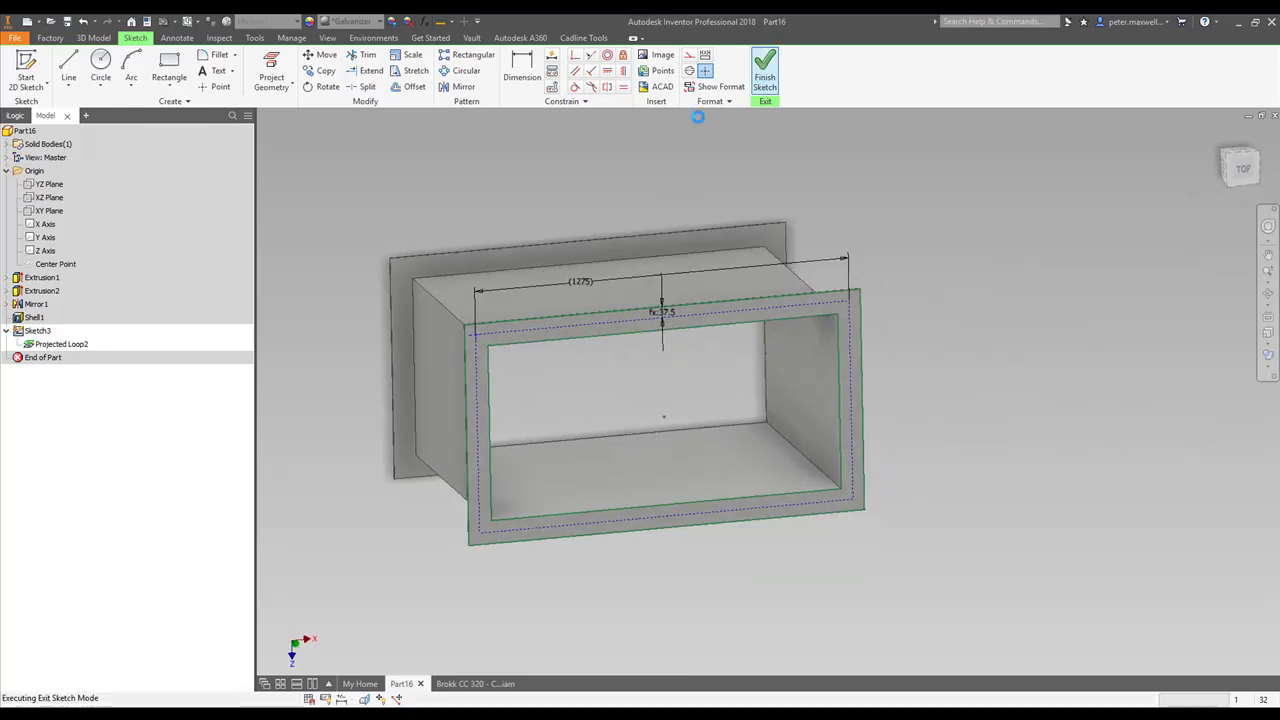
{"action": "left_click", "coordinate": [309, 62]}
{"action": "left_click", "coordinate": [354, 259]}
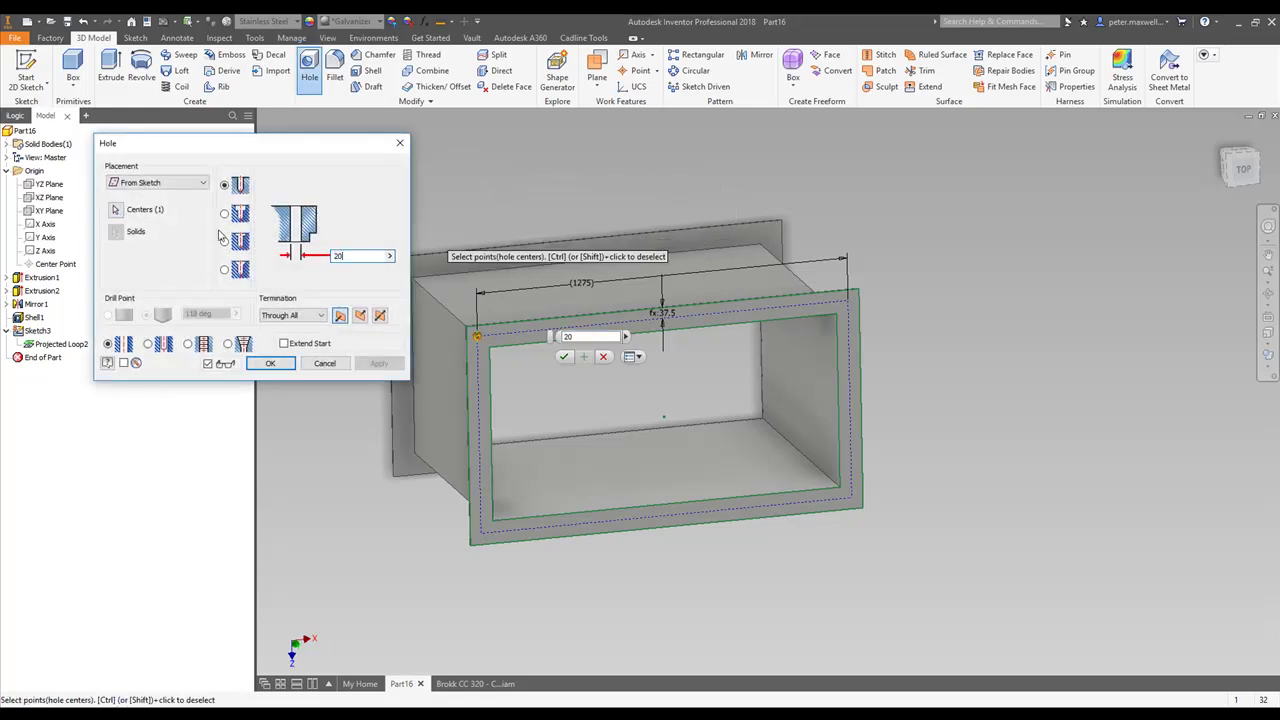
{"action": "key", "text": "Return"}
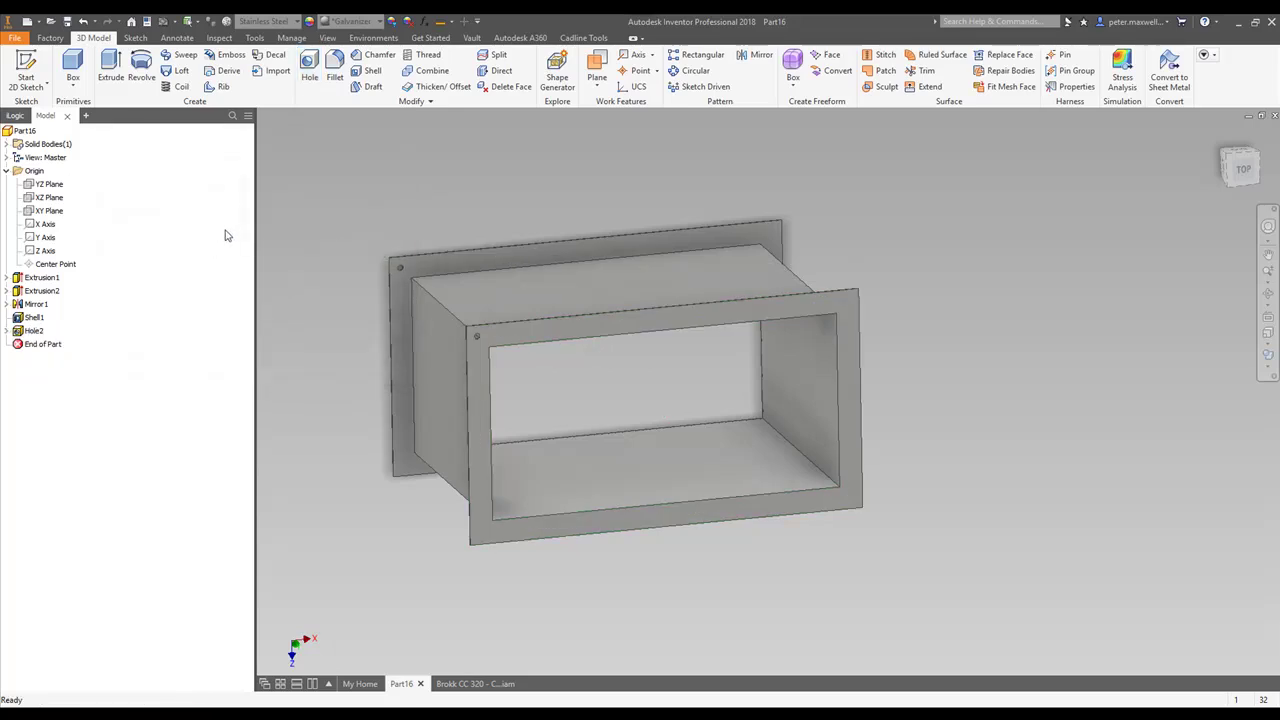
Step: Start a rectangular pattern of Hole2 along the top front flange edge
{"action": "left_click", "coordinate": [702, 55]}
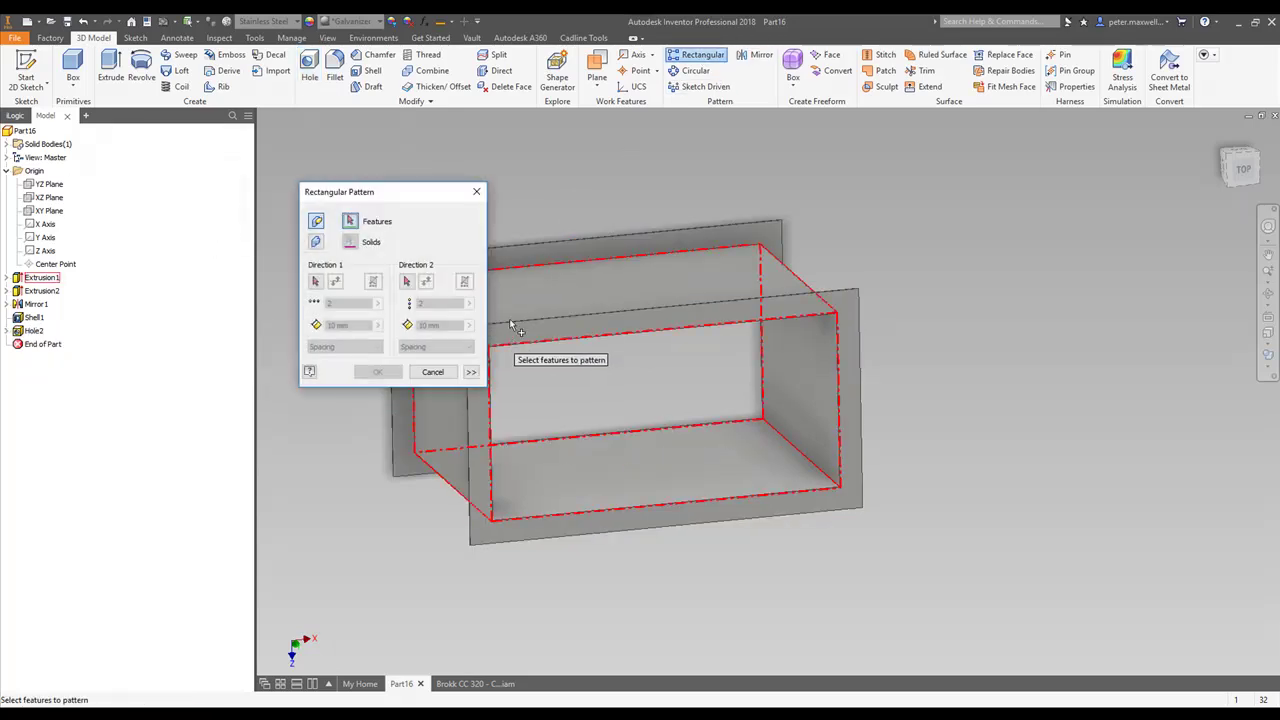
{"action": "middle_click_drag", "start_coordinate": [509, 323], "coordinate": [678, 380]}
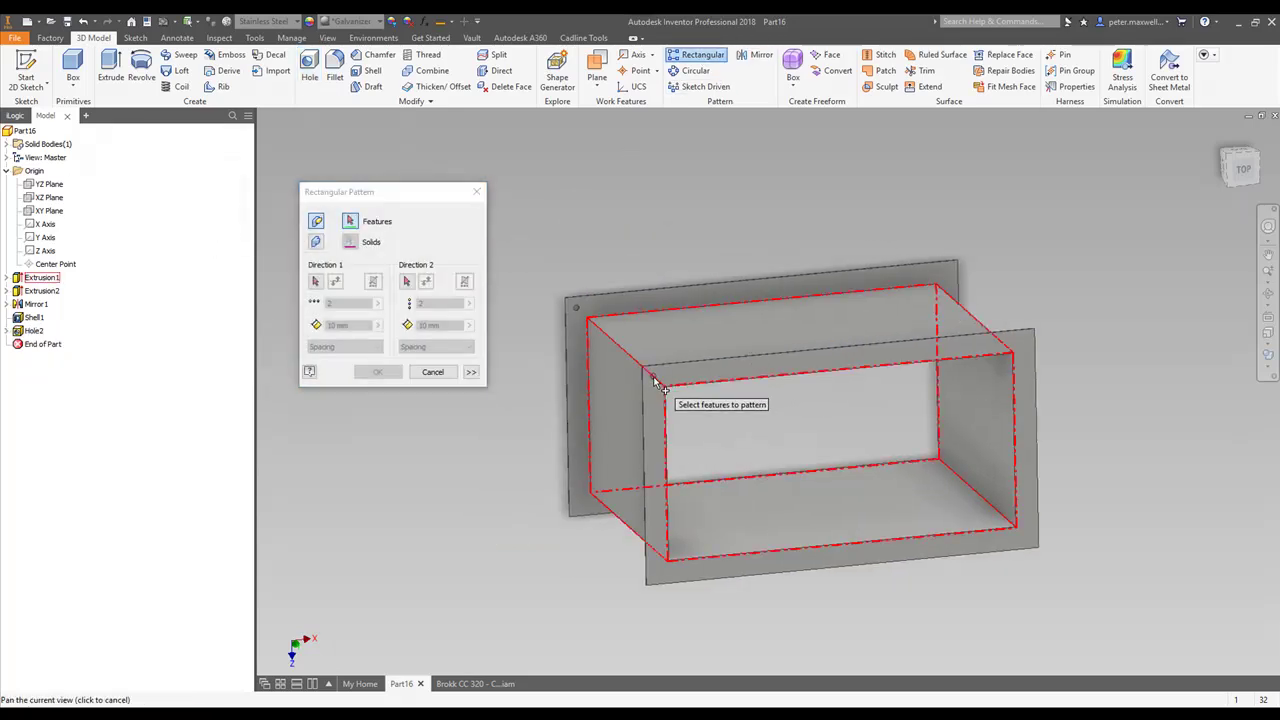
{"action": "left_click", "coordinate": [33, 331]}
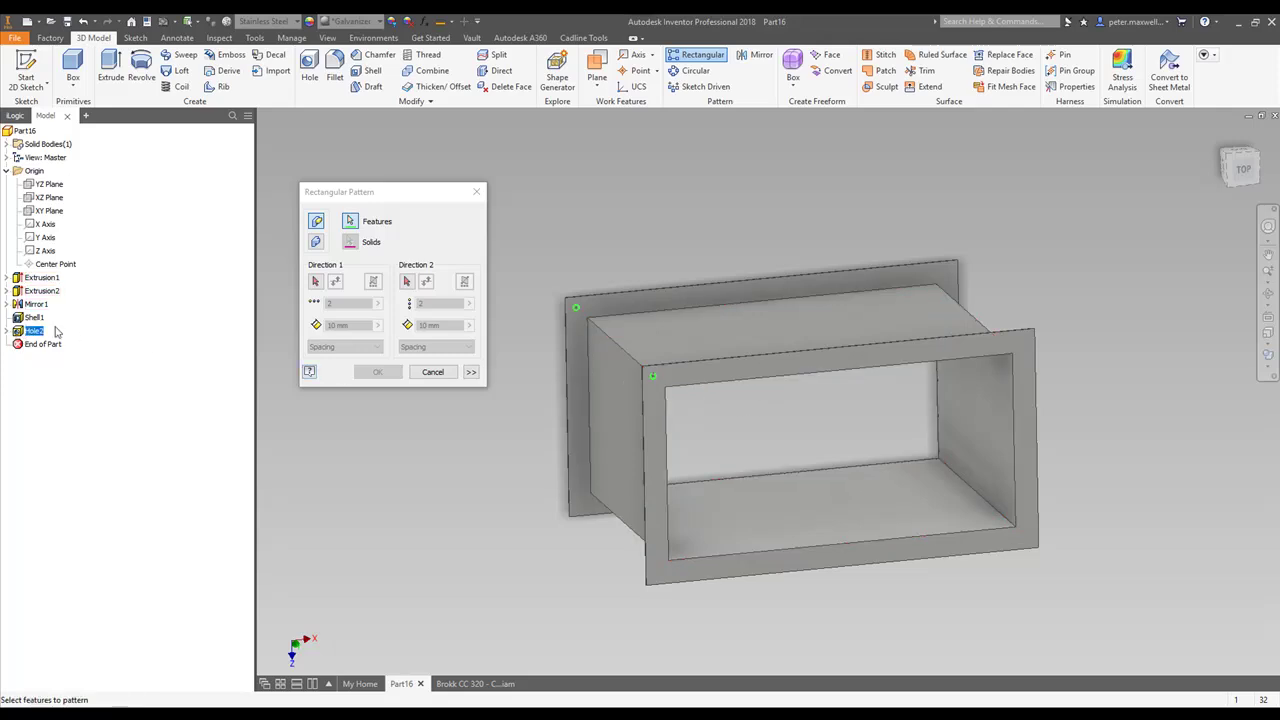
{"action": "left_click", "coordinate": [315, 282]}
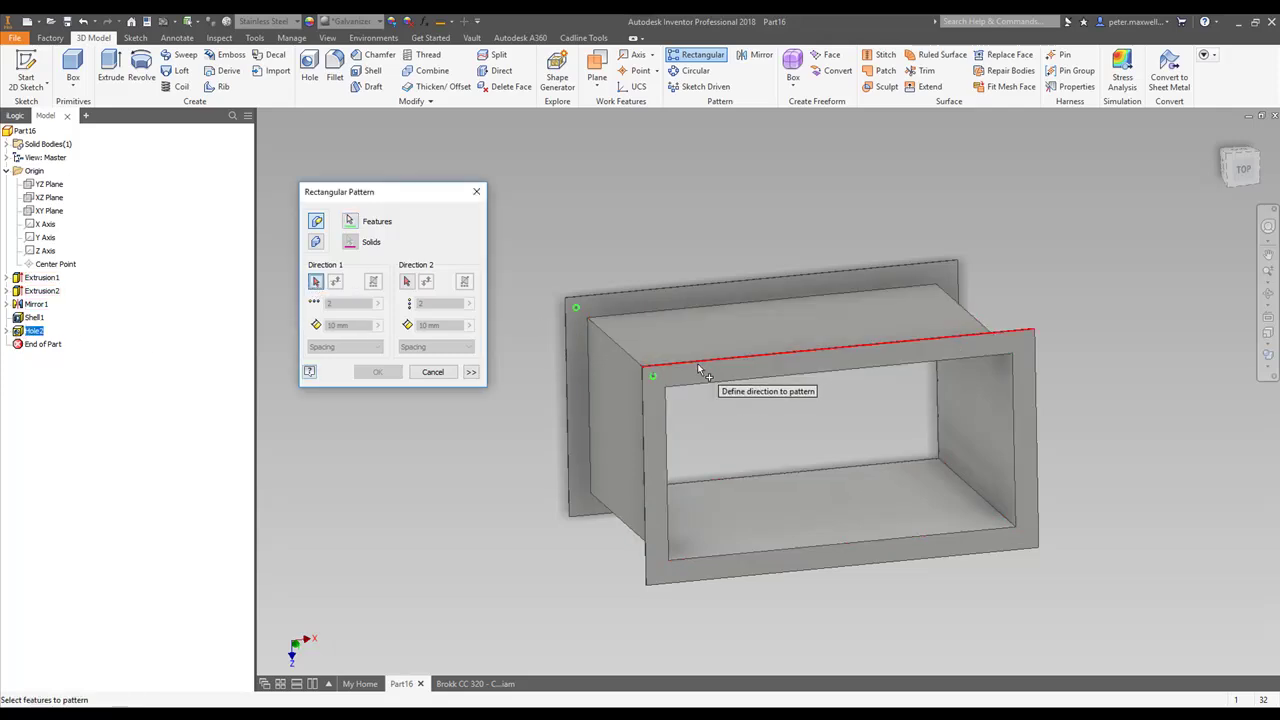
{"action": "left_click", "coordinate": [705, 360]}
Step: Set pattern count HoleQty+1 and spacing ActualPitch, then create the pattern
{"action": "left_click", "coordinate": [377, 303]}
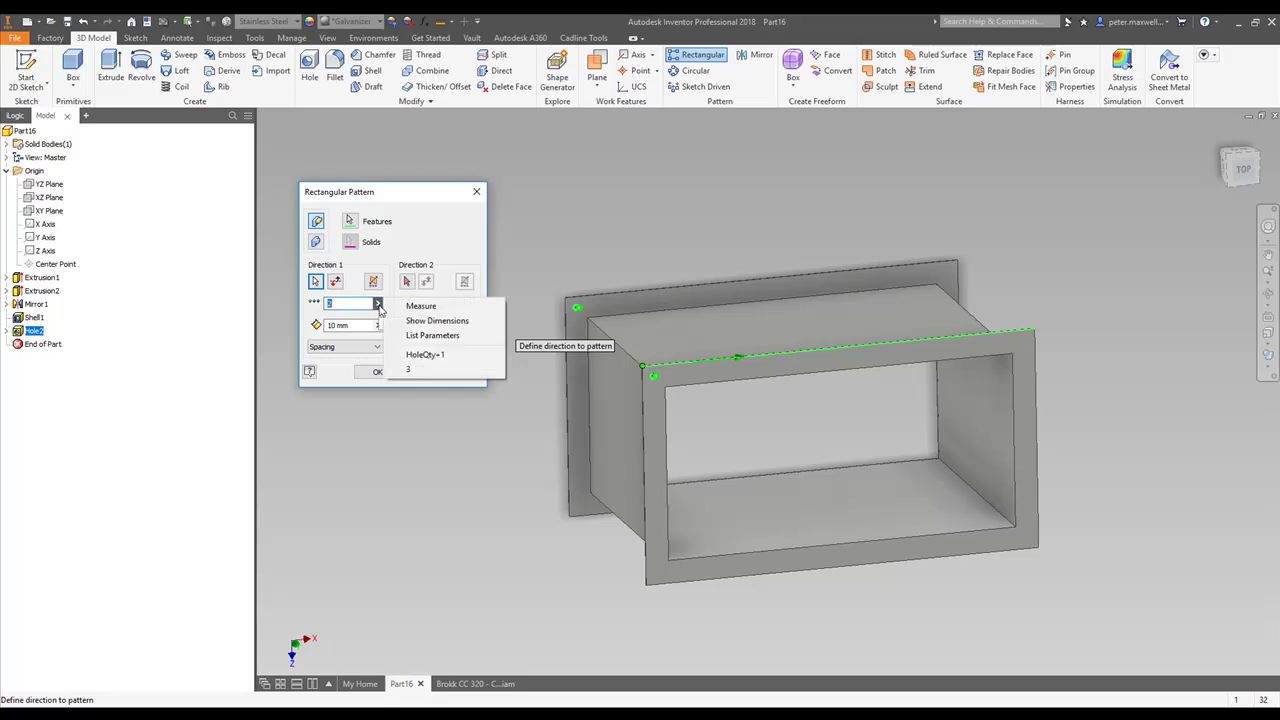
{"action": "left_click", "coordinate": [446, 356]}
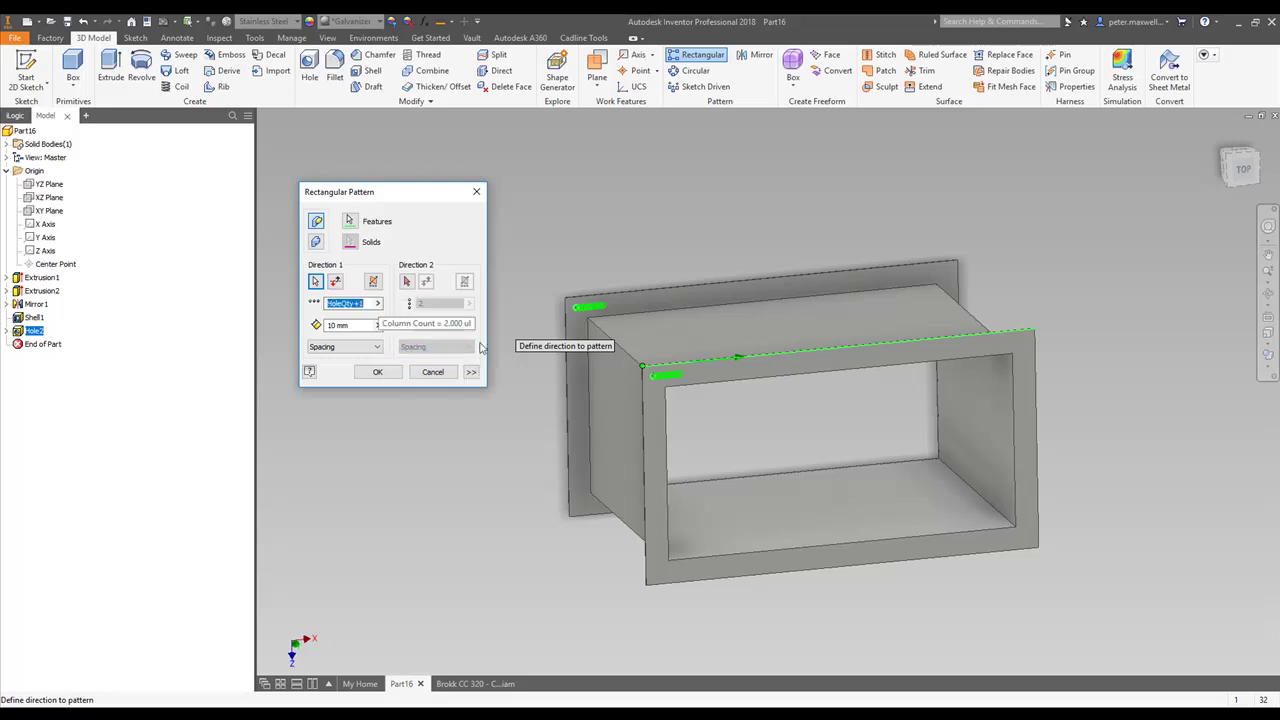
{"action": "left_click", "coordinate": [368, 305]}
{"action": "key", "text": "BackSpace"}
{"action": "key", "text": "BackSpace"}
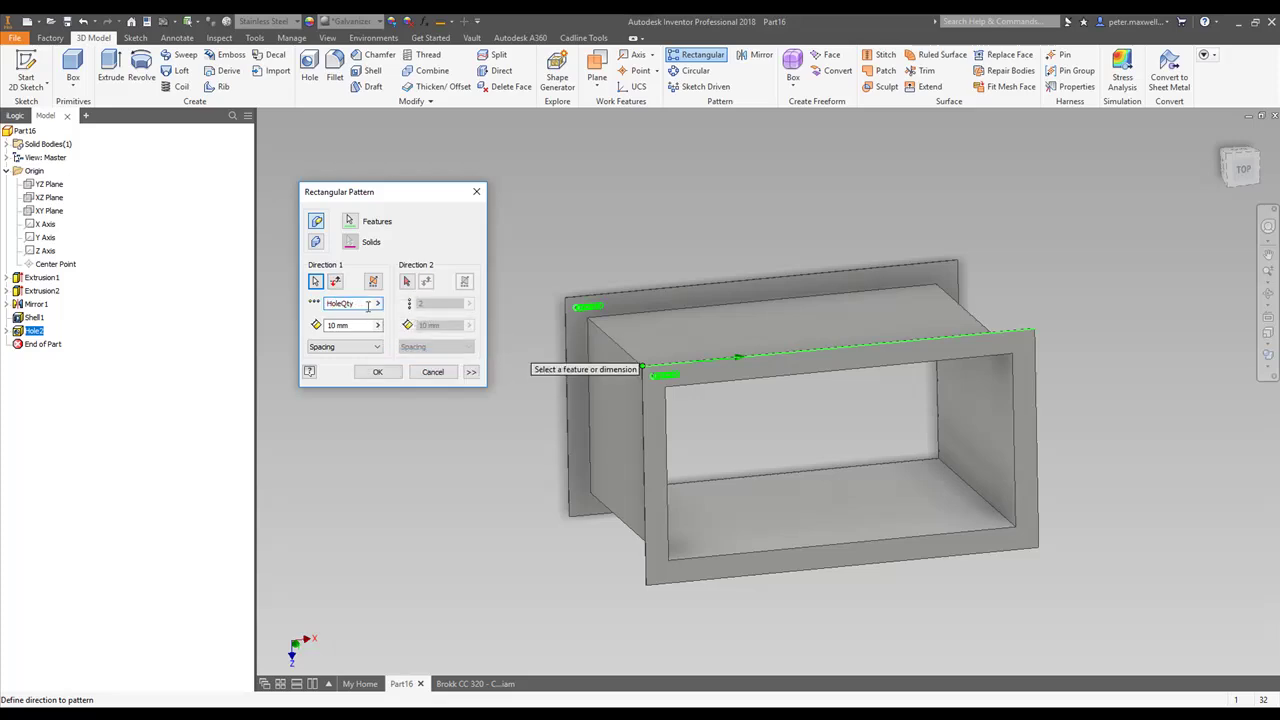
{"action": "key", "text": "Tab"}
{"action": "left_click", "coordinate": [378, 326]}
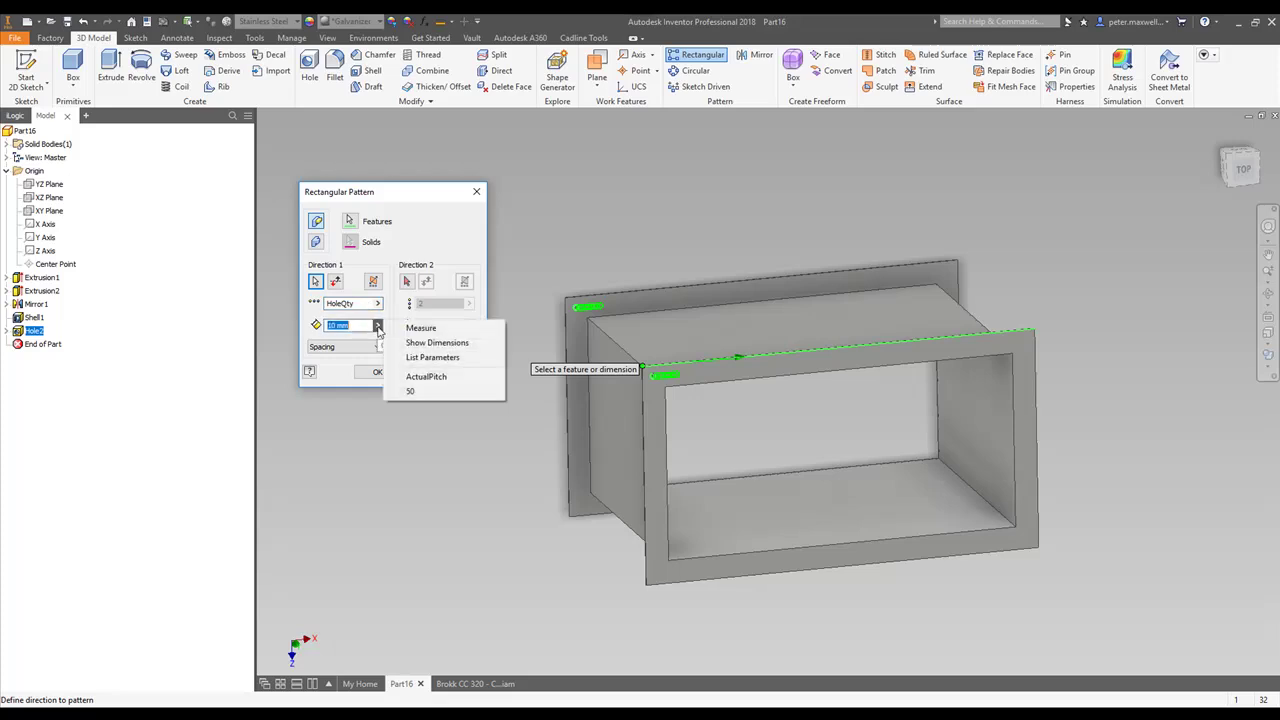
{"action": "left_click", "coordinate": [428, 377]}
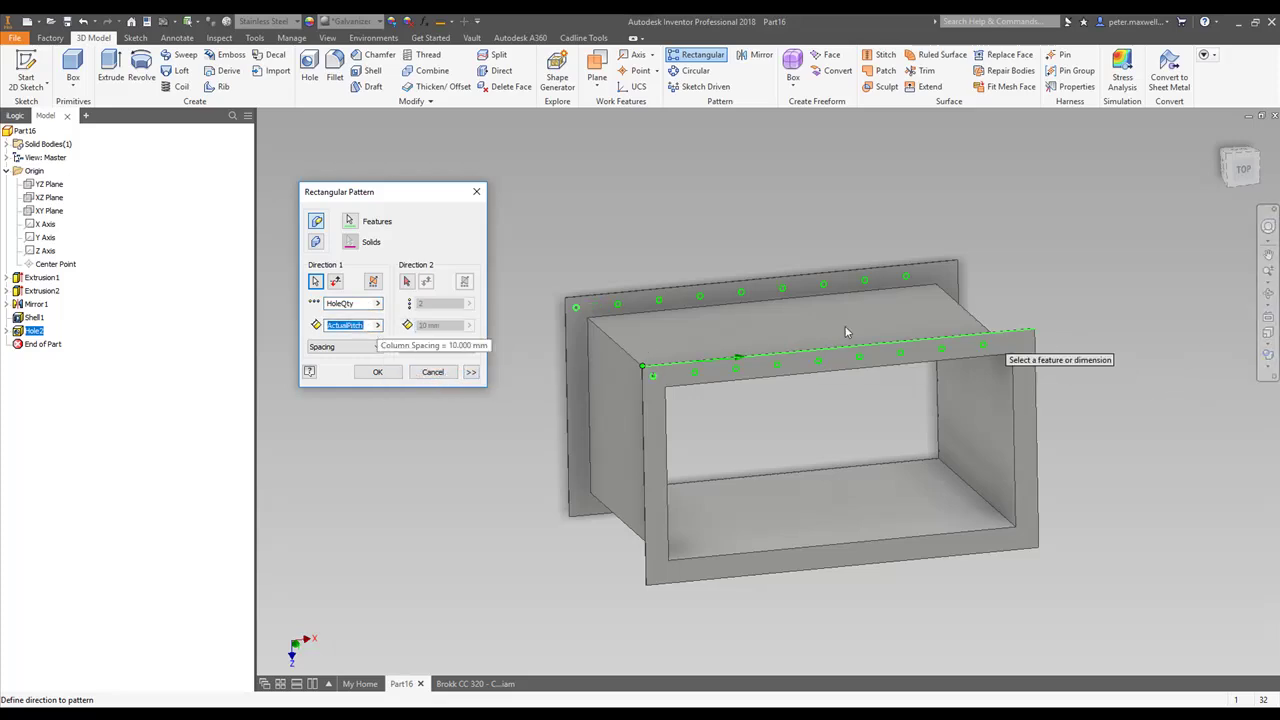
{"action": "left_click", "coordinate": [362, 307]}
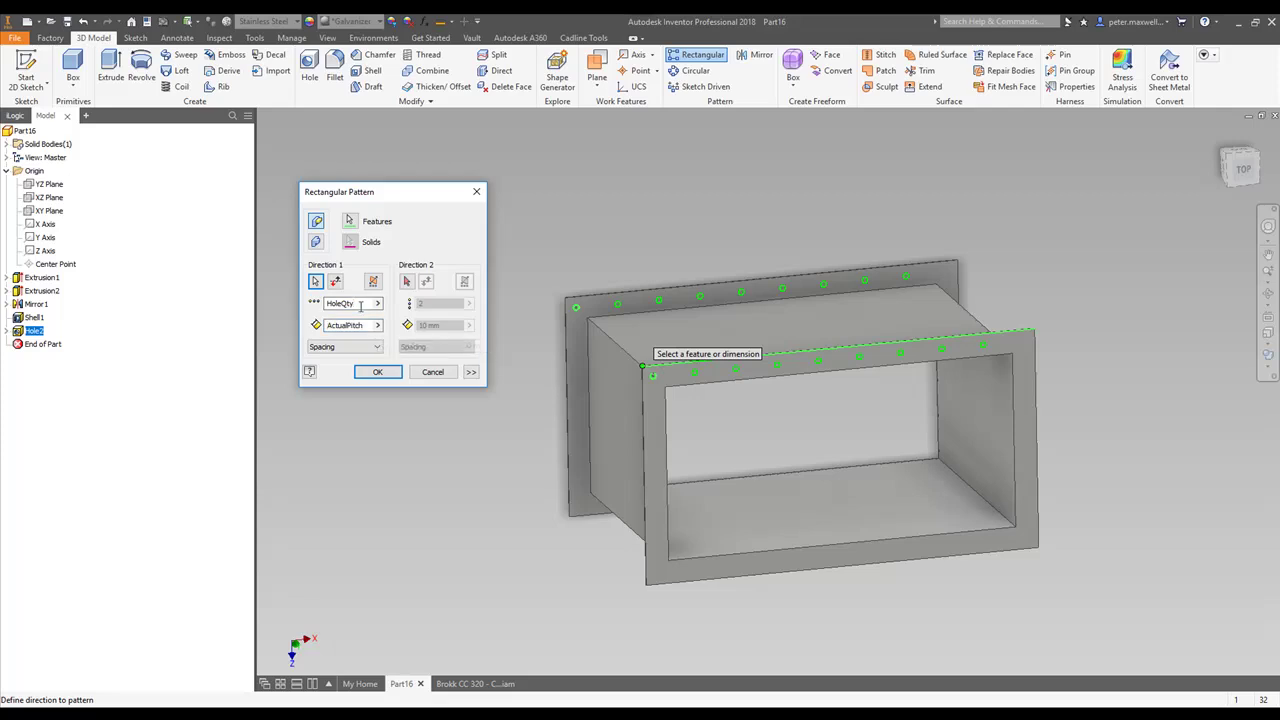
{"action": "type", "text": "+1"}
{"action": "left_click", "coordinate": [377, 372]}
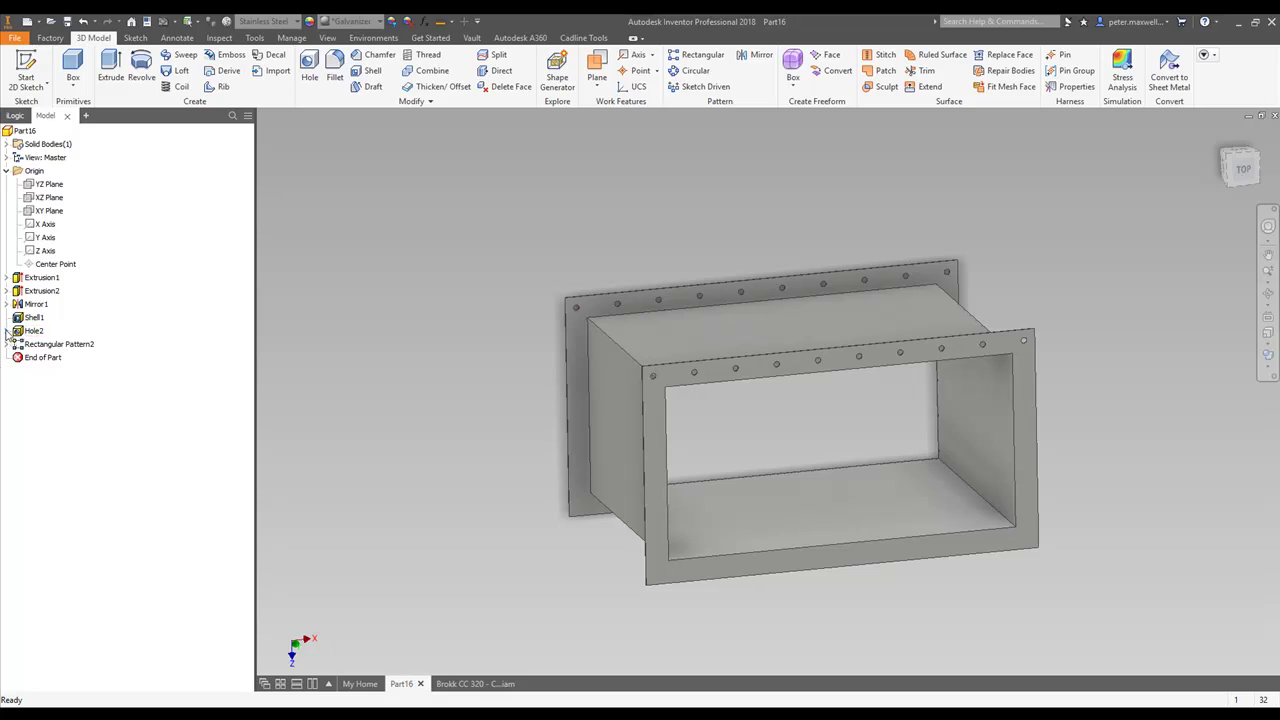
Step: Expand Hole2 in the browser and view the context menu of its Sketch3, then dismiss it
{"action": "left_click", "coordinate": [8, 331]}
{"action": "left_click", "coordinate": [44, 344]}
{"action": "right_click", "coordinate": [38, 345]}
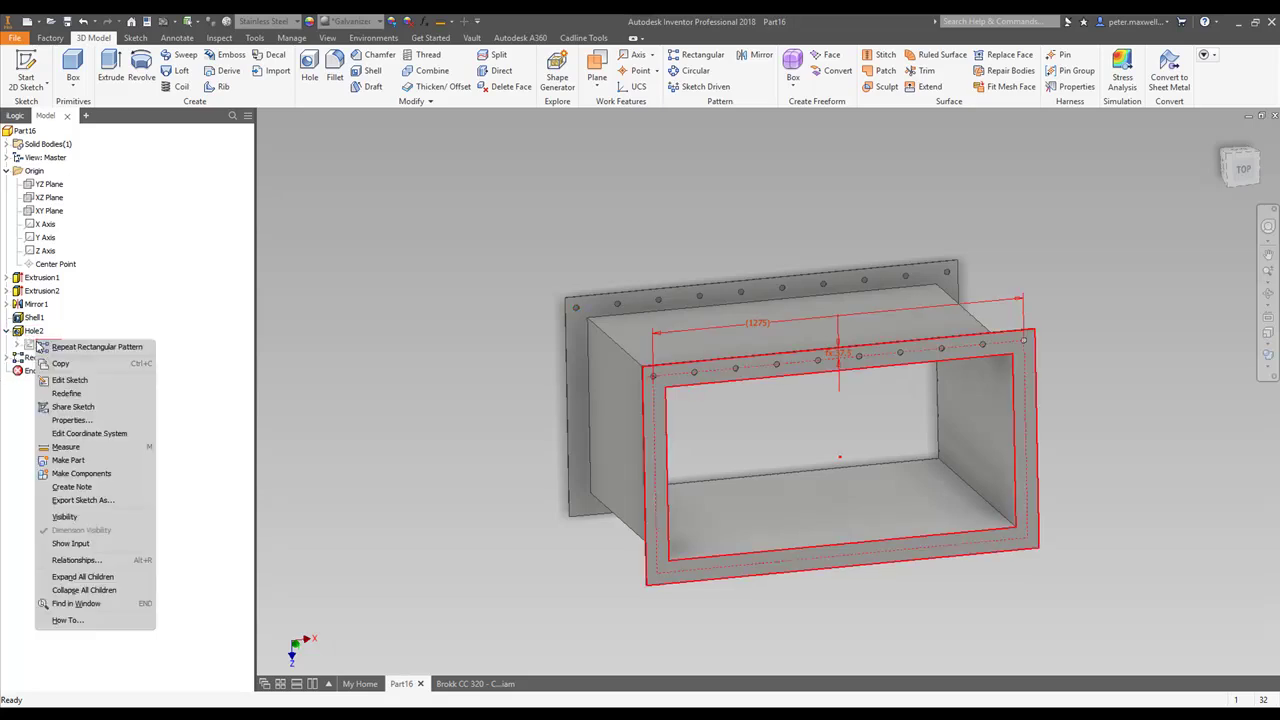
{"action": "scroll", "coordinate": [926, 304], "scroll_direction": "up", "scroll_amount": 5}
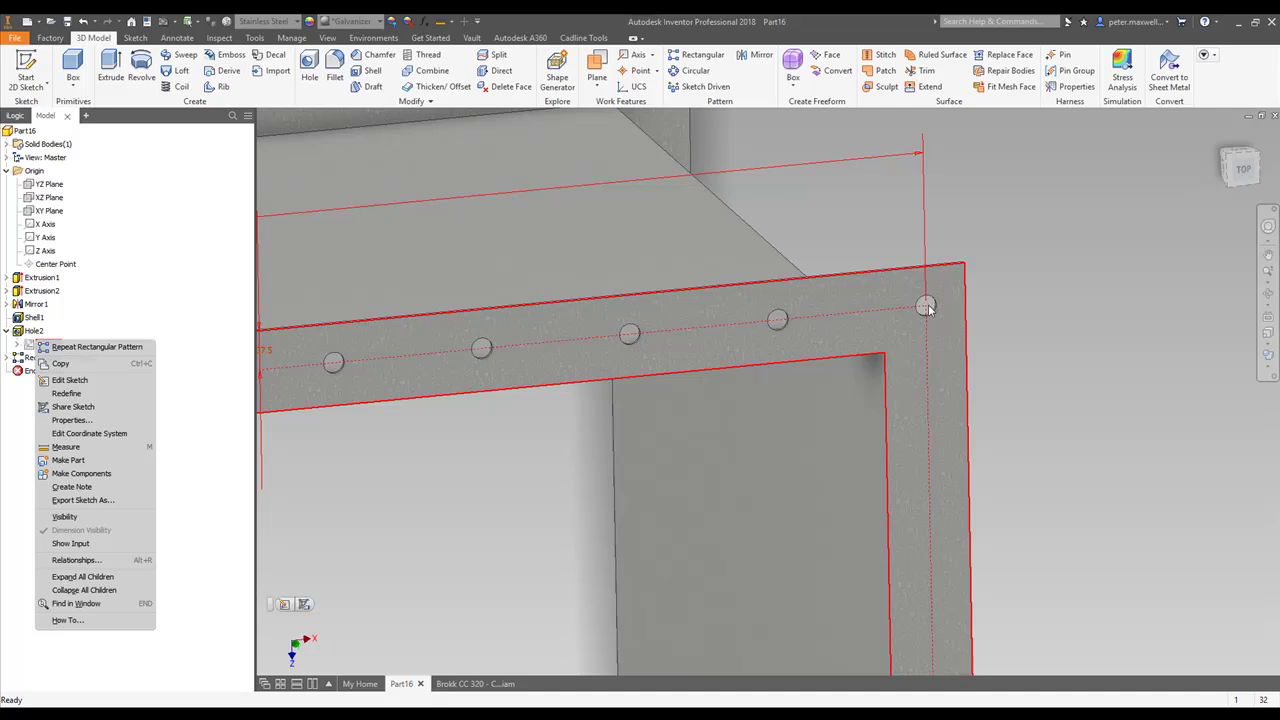
{"action": "scroll", "coordinate": [926, 307], "scroll_direction": "down", "scroll_amount": 5}
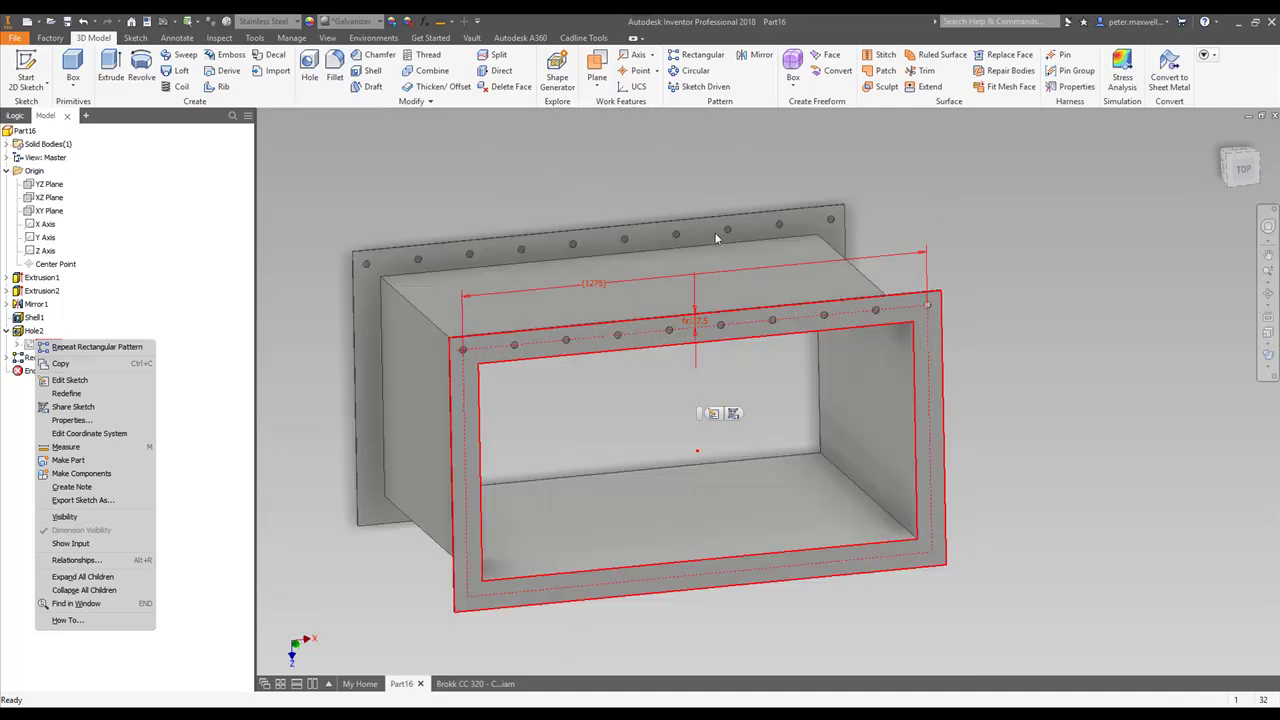
{"action": "left_click", "coordinate": [969, 229]}
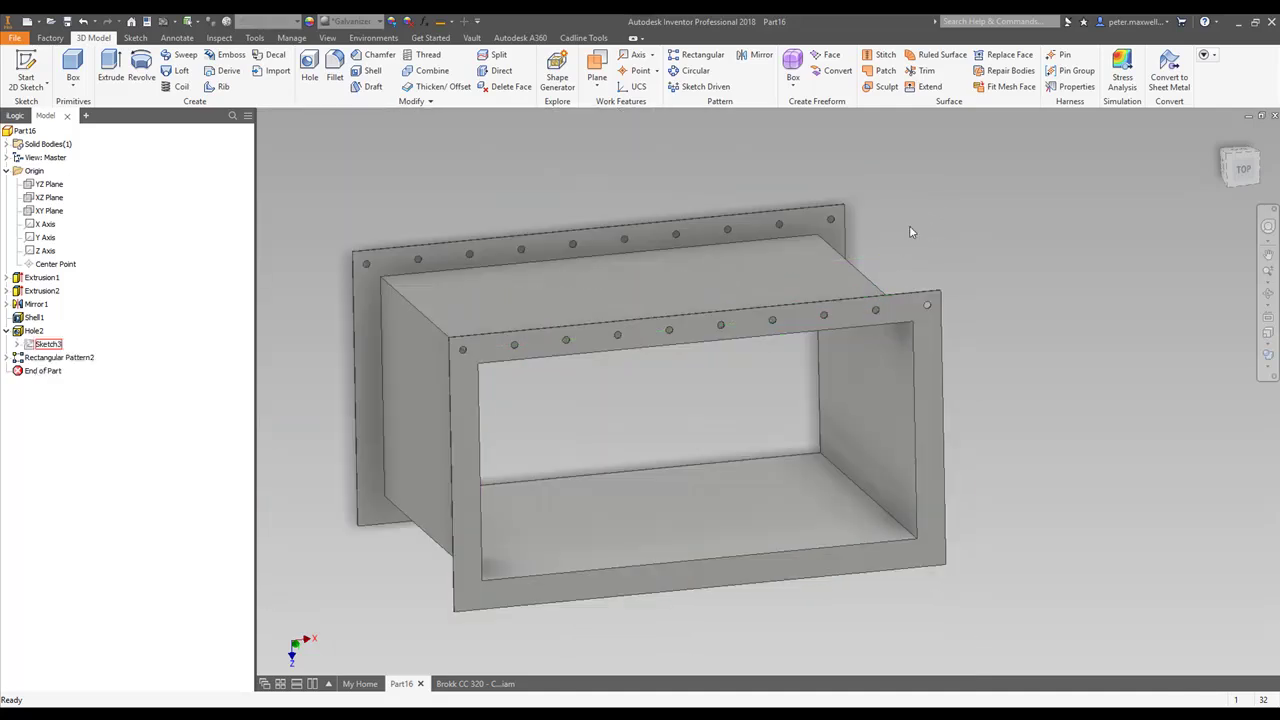
Step: Set the duct Length parameter to 1500 mm, giving 11 holes
{"action": "left_click", "coordinate": [424, 21]}
{"action": "left_click", "coordinate": [905, 255]}
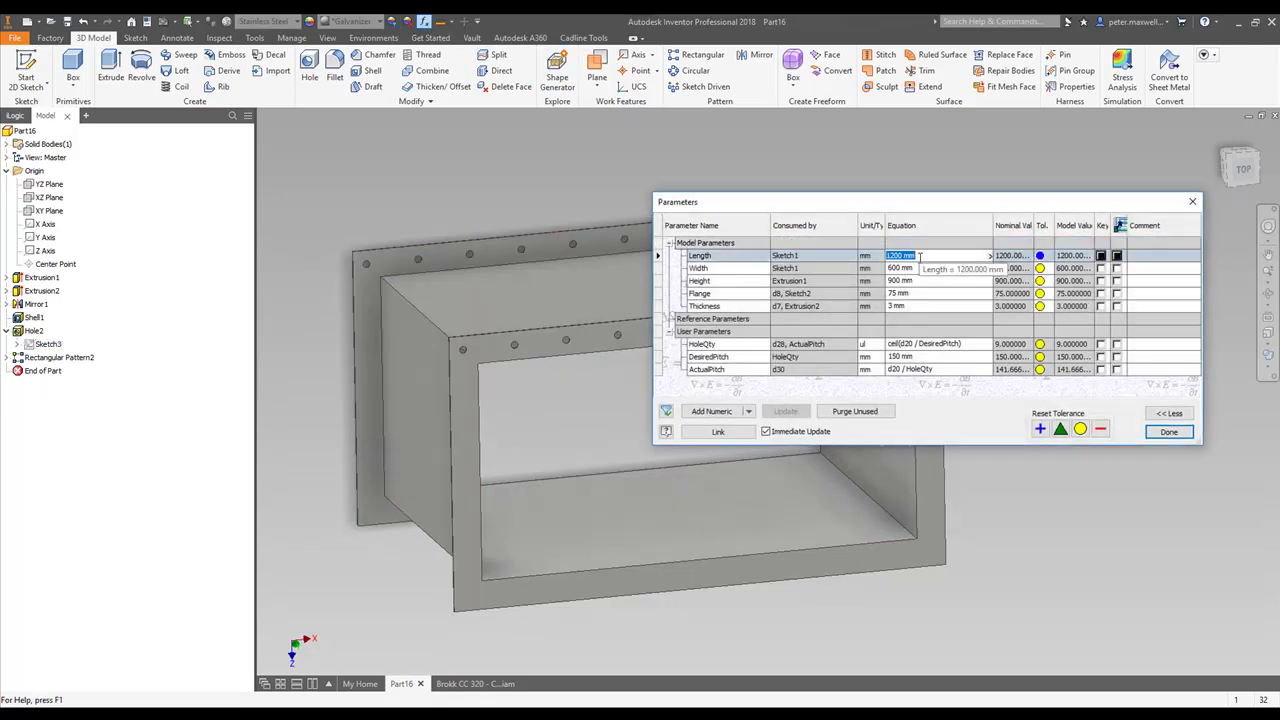
{"action": "type", "text": "1500"}
{"action": "key", "text": "Return"}
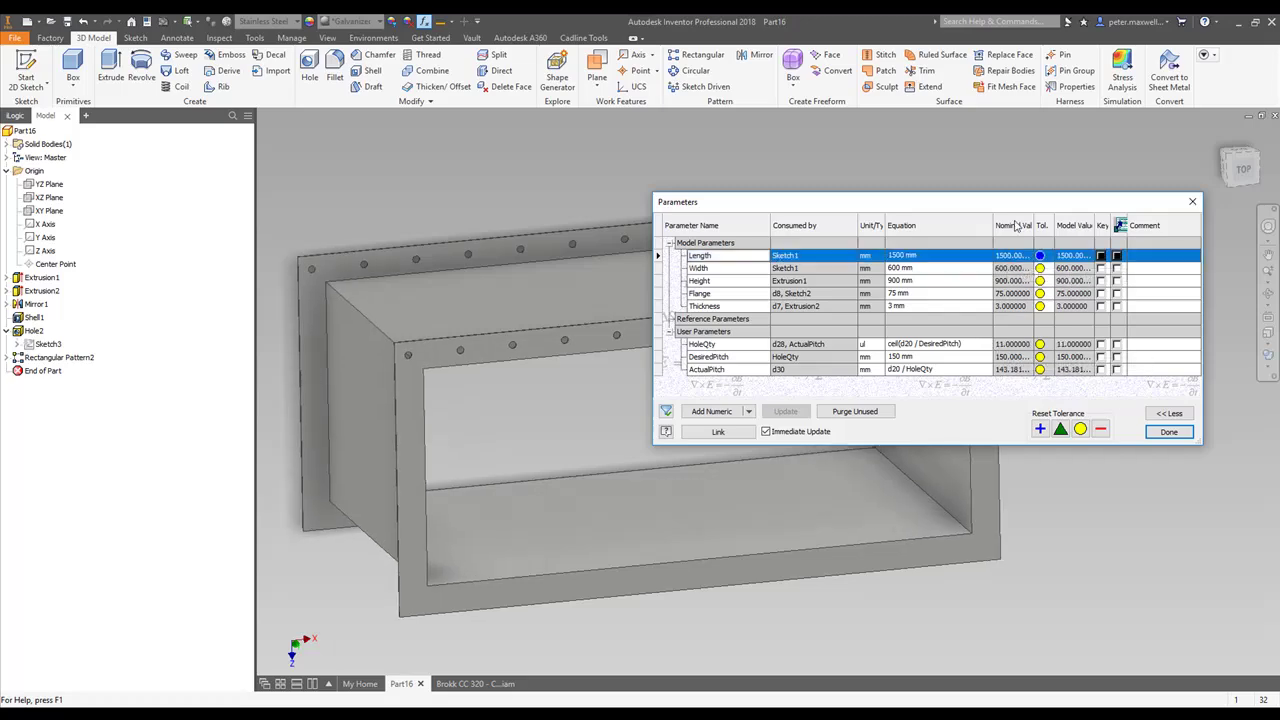
{"action": "left_click_drag", "start_coordinate": [1017, 202], "coordinate": [1137, 142]}
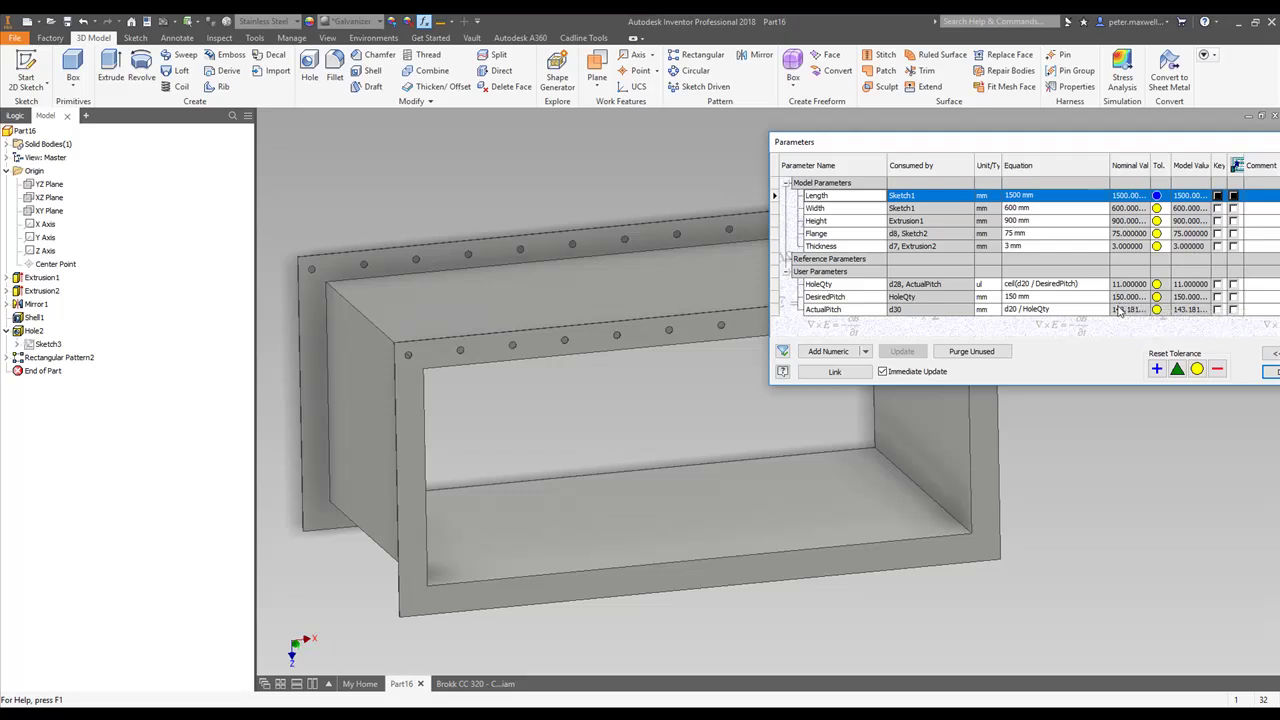
{"action": "scroll", "coordinate": [648, 340], "scroll_direction": "up", "scroll_amount": 3}
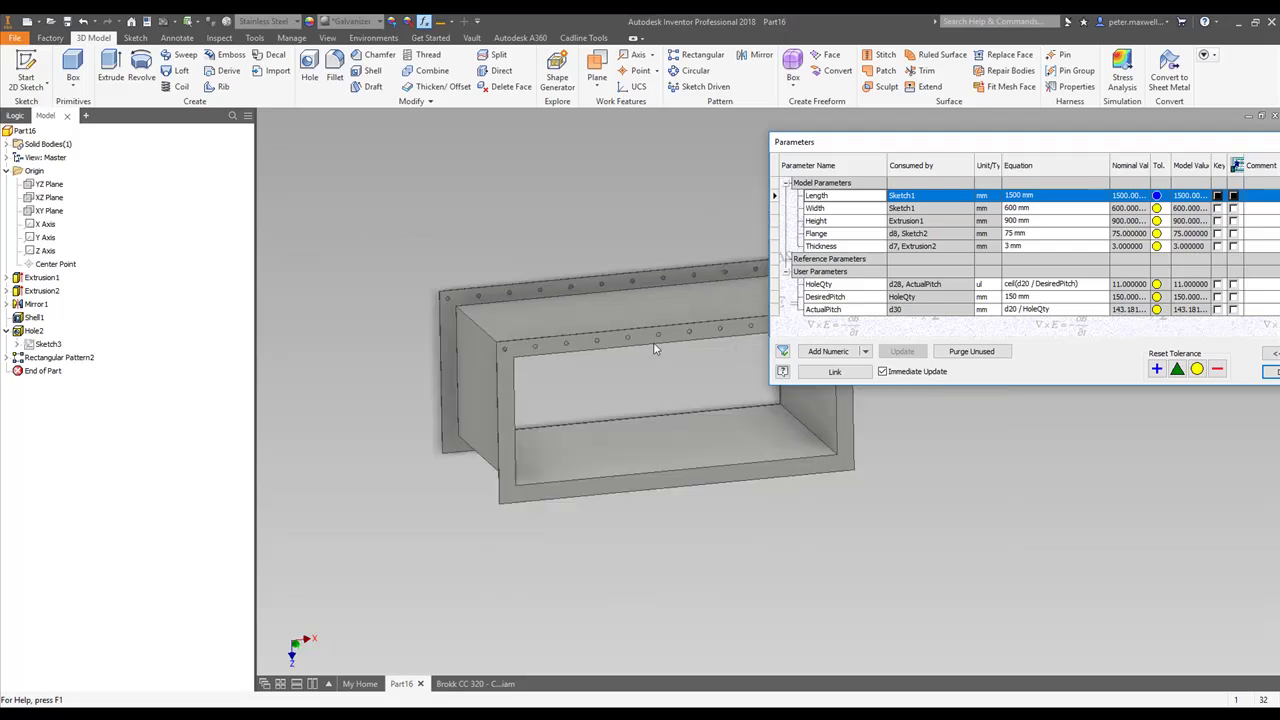
{"action": "middle_click_drag", "start_coordinate": [522, 424], "coordinate": [530, 416]}
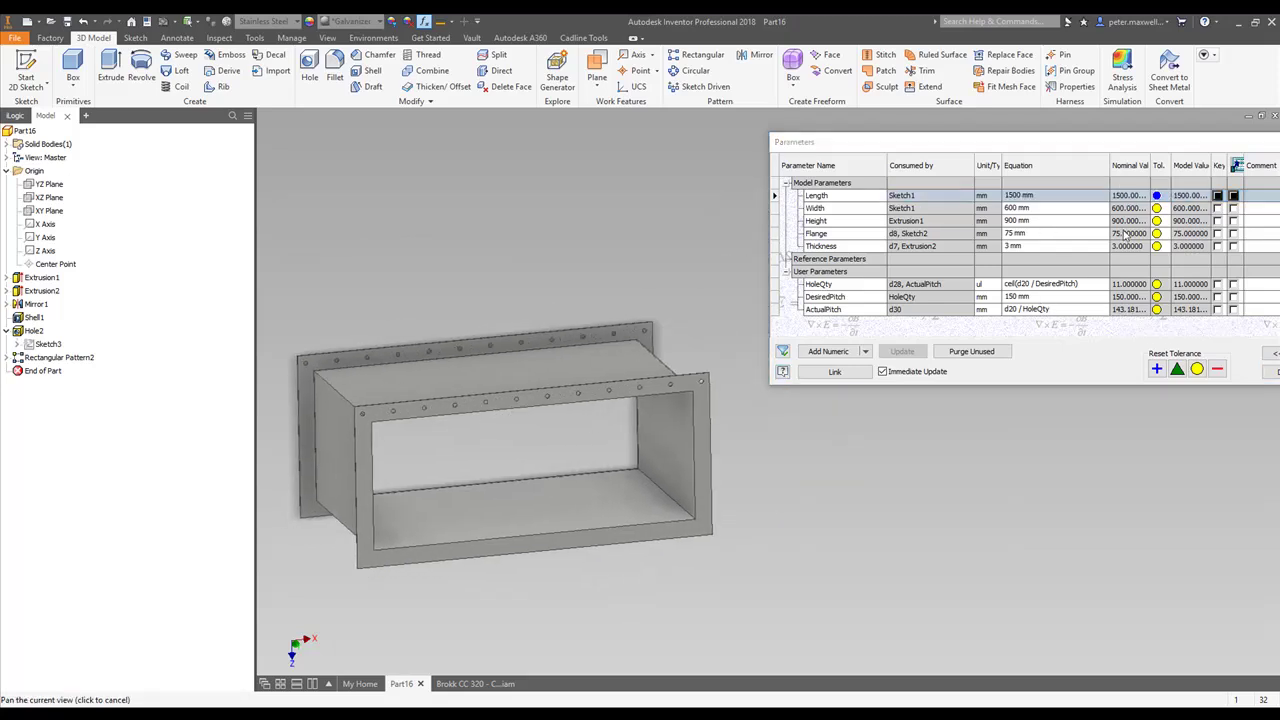
Step: Change Length to 1203 mm, reducing the pattern to 9 holes at 142 mm pitch
{"action": "left_click", "coordinate": [1055, 196]}
{"action": "type", "text": "1"}
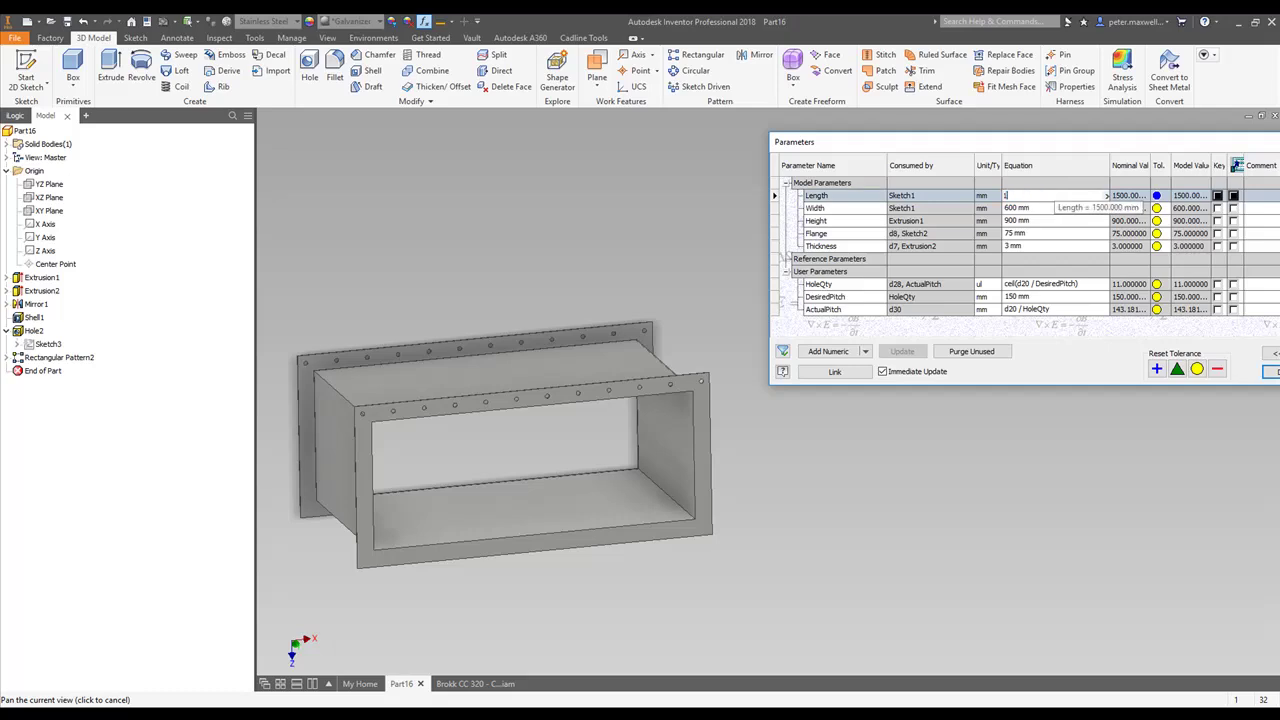
{"action": "type", "text": "203"}
{"action": "key", "text": "Return"}
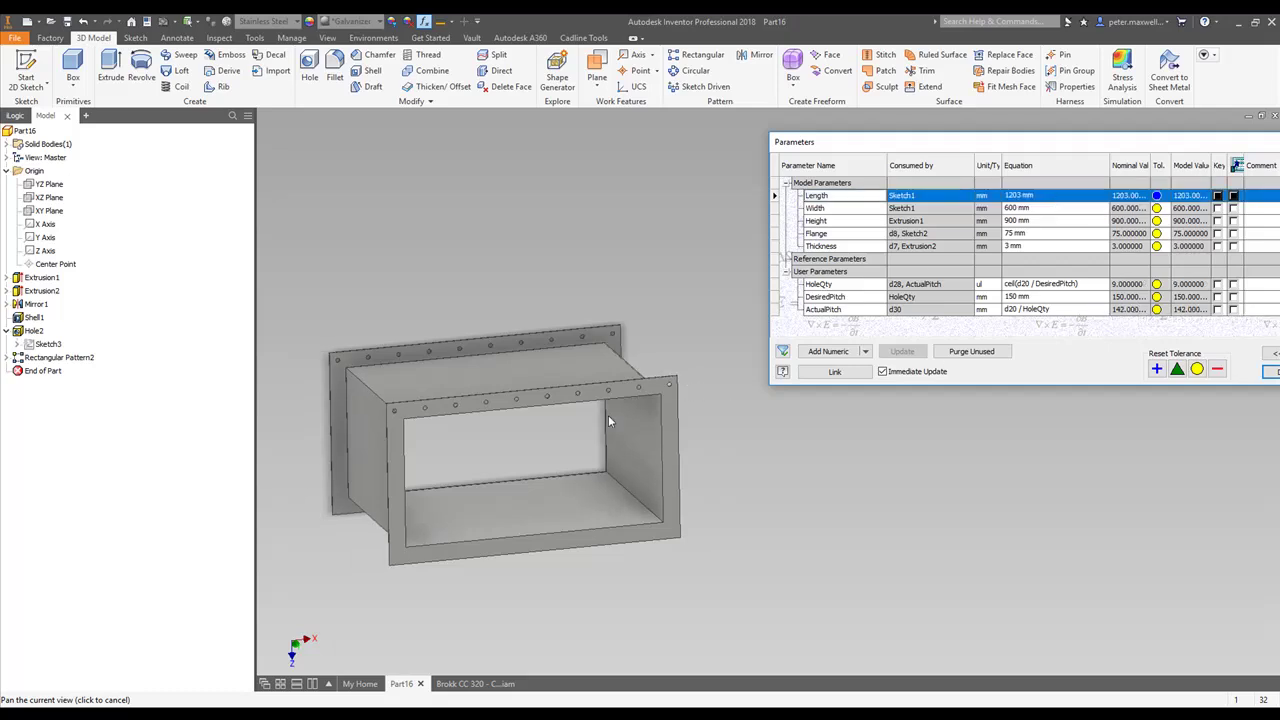
{"action": "scroll", "coordinate": [672, 389], "scroll_direction": "down", "scroll_amount": 3}
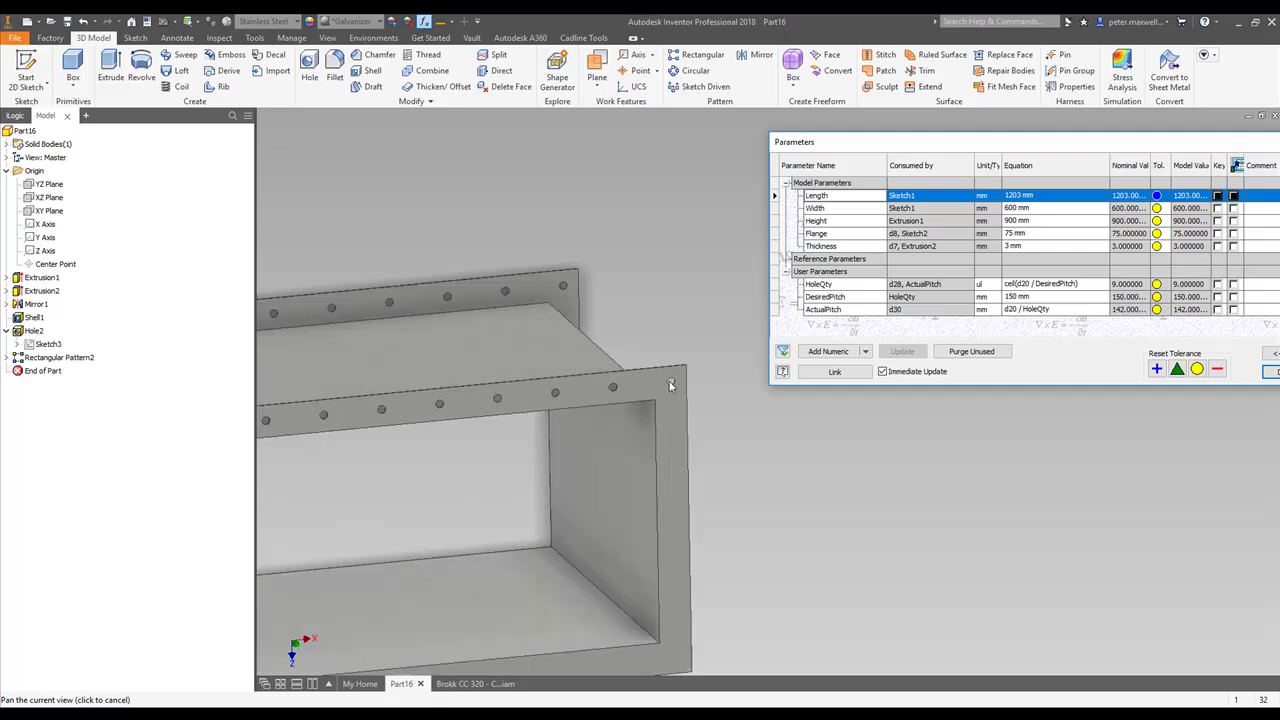
{"action": "scroll", "coordinate": [670, 386], "scroll_direction": "up", "scroll_amount": 3}
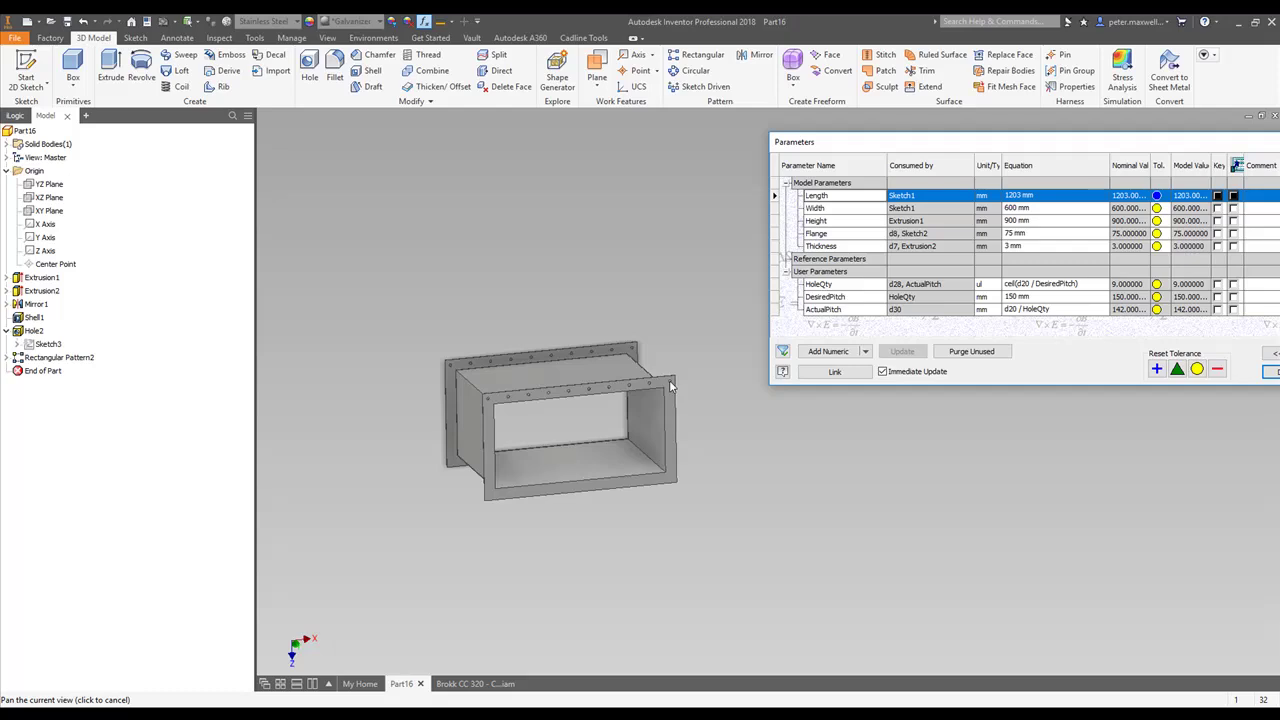
{"action": "scroll", "coordinate": [517, 361], "scroll_direction": "up", "scroll_amount": 3}
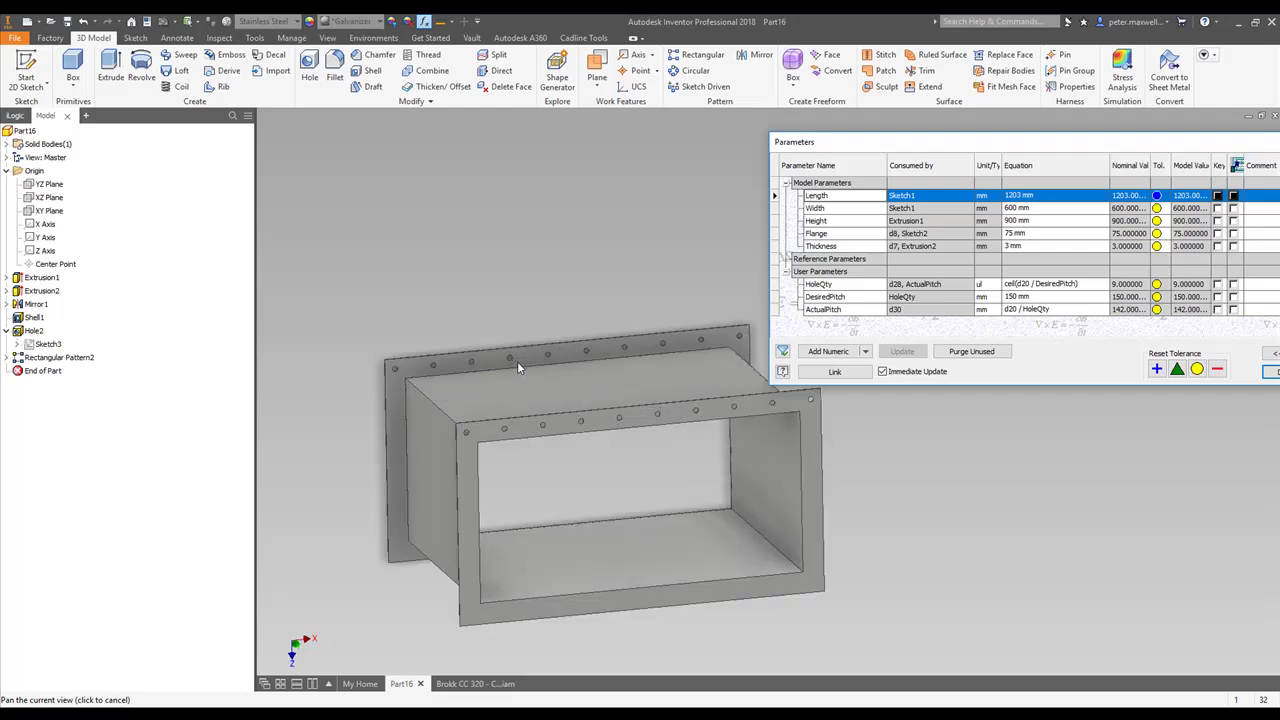
{"action": "scroll", "coordinate": [545, 245], "scroll_direction": "down", "scroll_amount": 3}
{"action": "left_click_drag", "start_coordinate": [545, 245], "coordinate": [619, 324]}
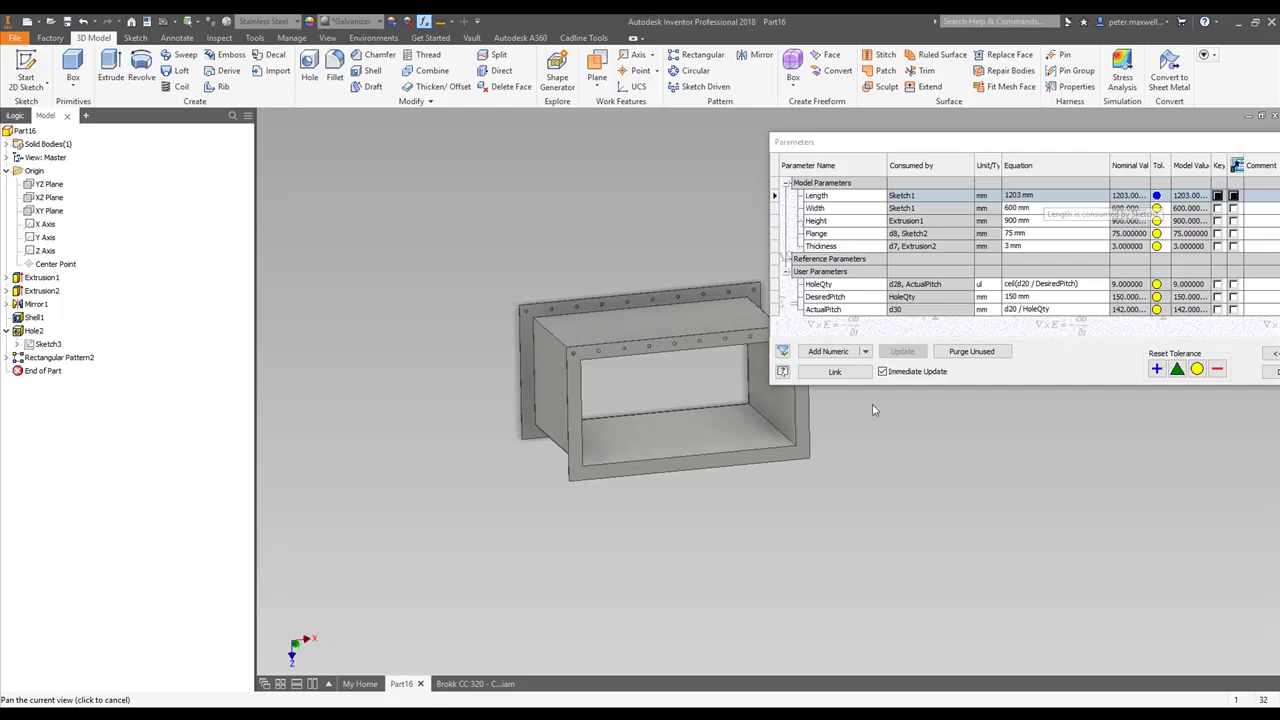
Step: Add a numeric user parameter named DesiredLength with a value of 1203 mm
{"action": "left_click", "coordinate": [838, 352]}
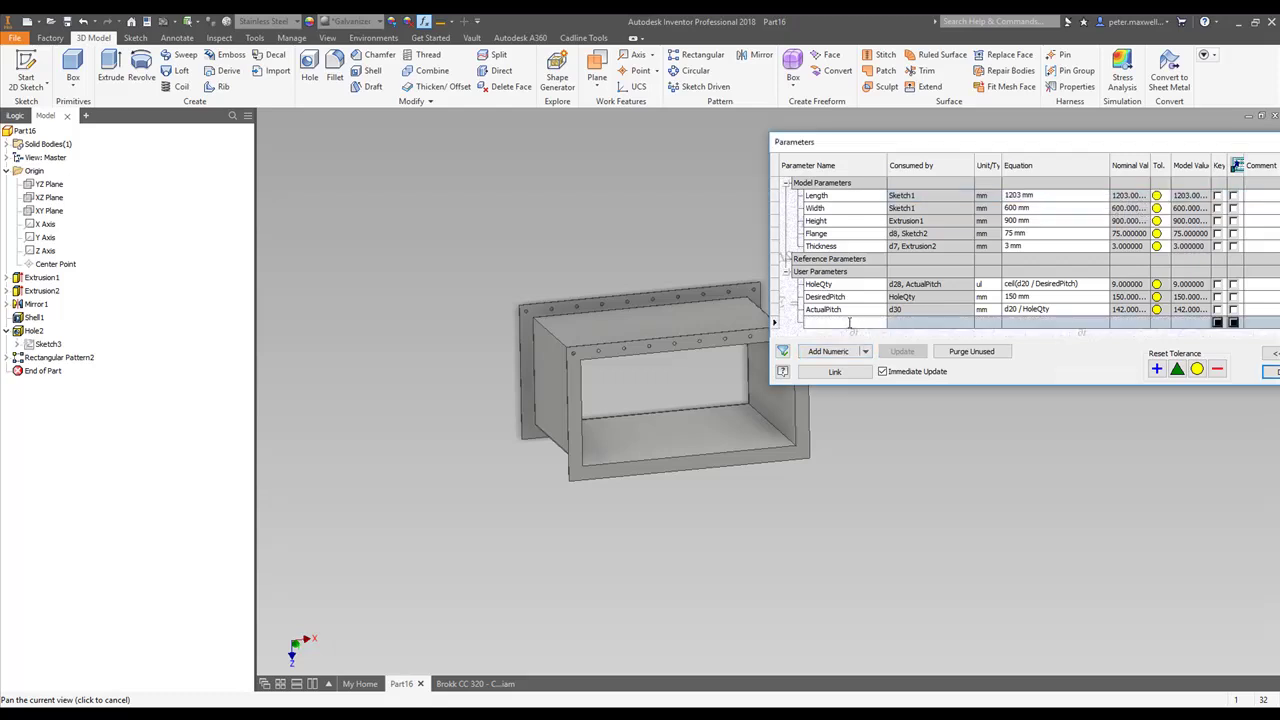
{"action": "type", "text": "DesiredLength"}
{"action": "left_click", "coordinate": [1040, 323]}
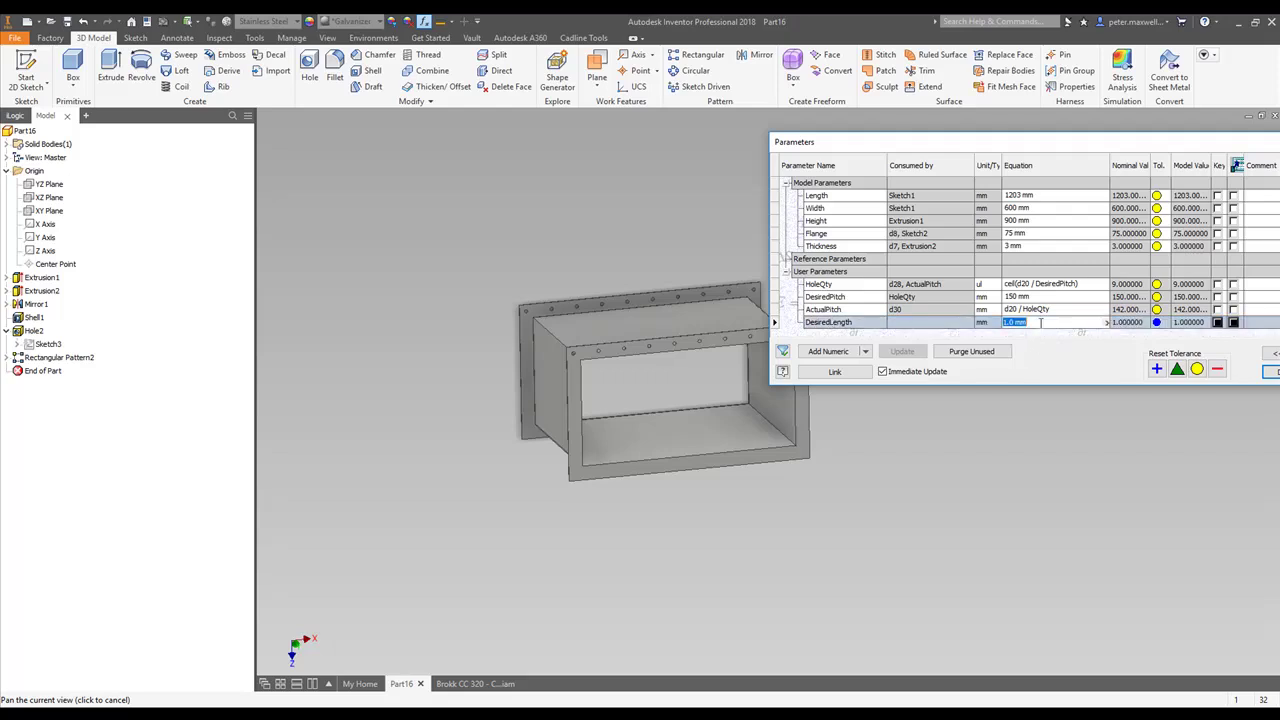
{"action": "type", "text": "1203"}
{"action": "key", "text": "Return"}
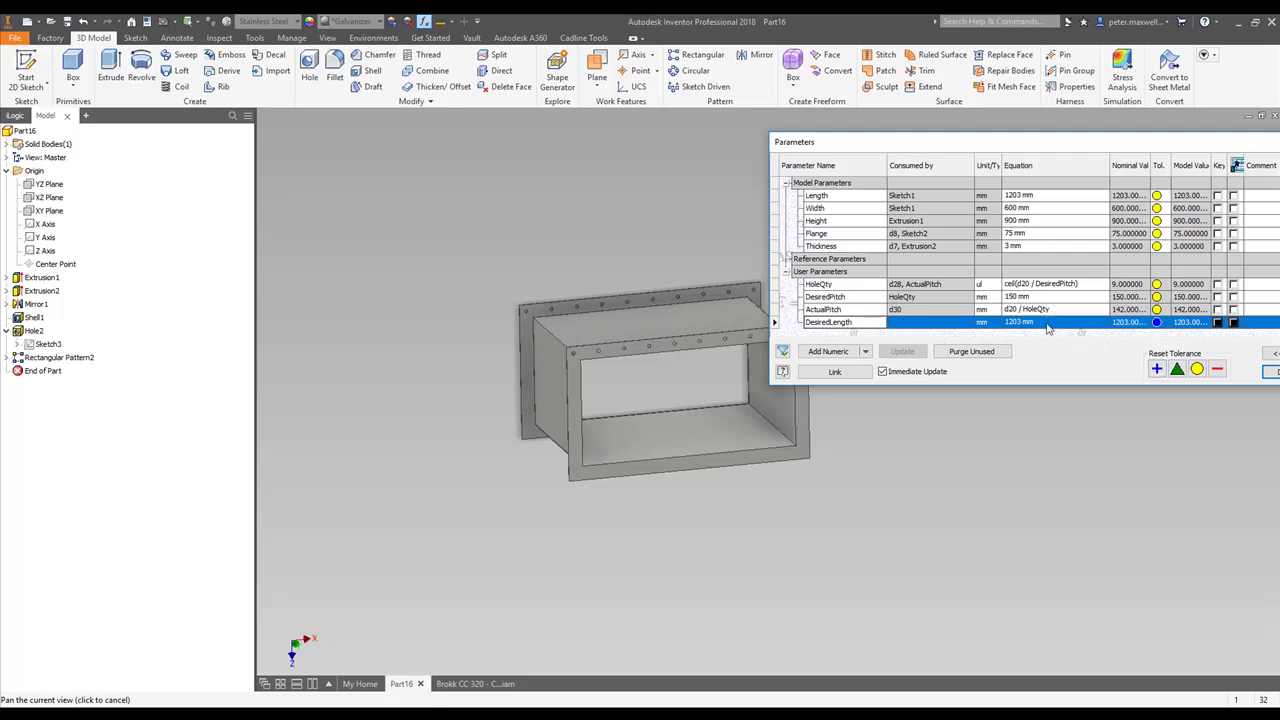
{"action": "left_click", "coordinate": [1036, 197]}
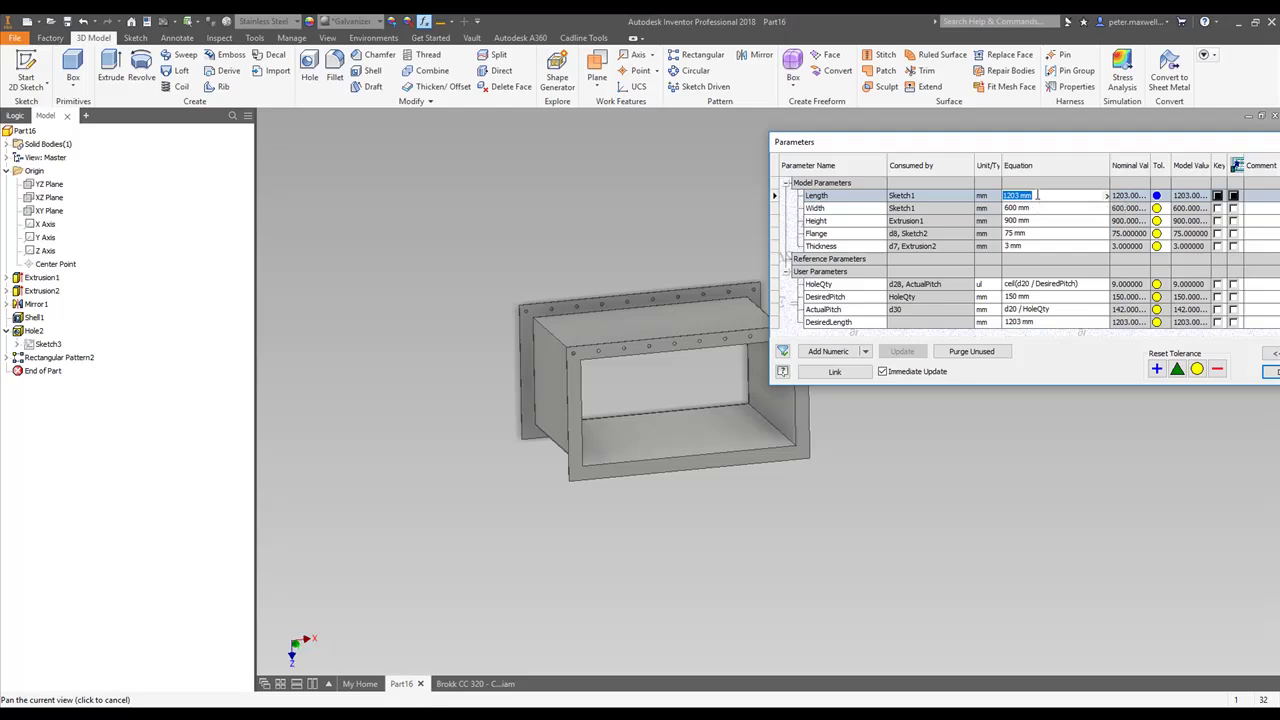
Step: Set the Length equation to round(DesiredLength / 25 mm) * 25 mm, so Length evaluates to 1200 mm
{"action": "left_click", "coordinate": [1107, 195]}
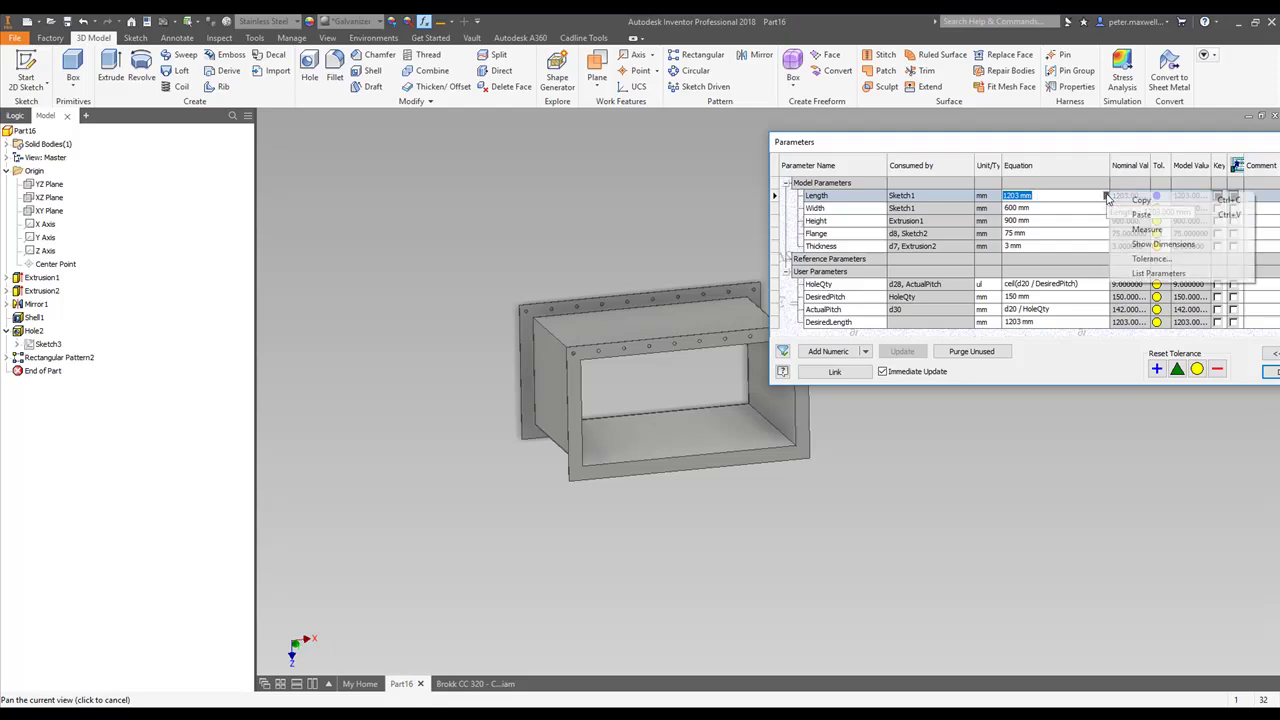
{"action": "left_click", "coordinate": [1163, 275]}
{"action": "left_click", "coordinate": [1038, 242]}
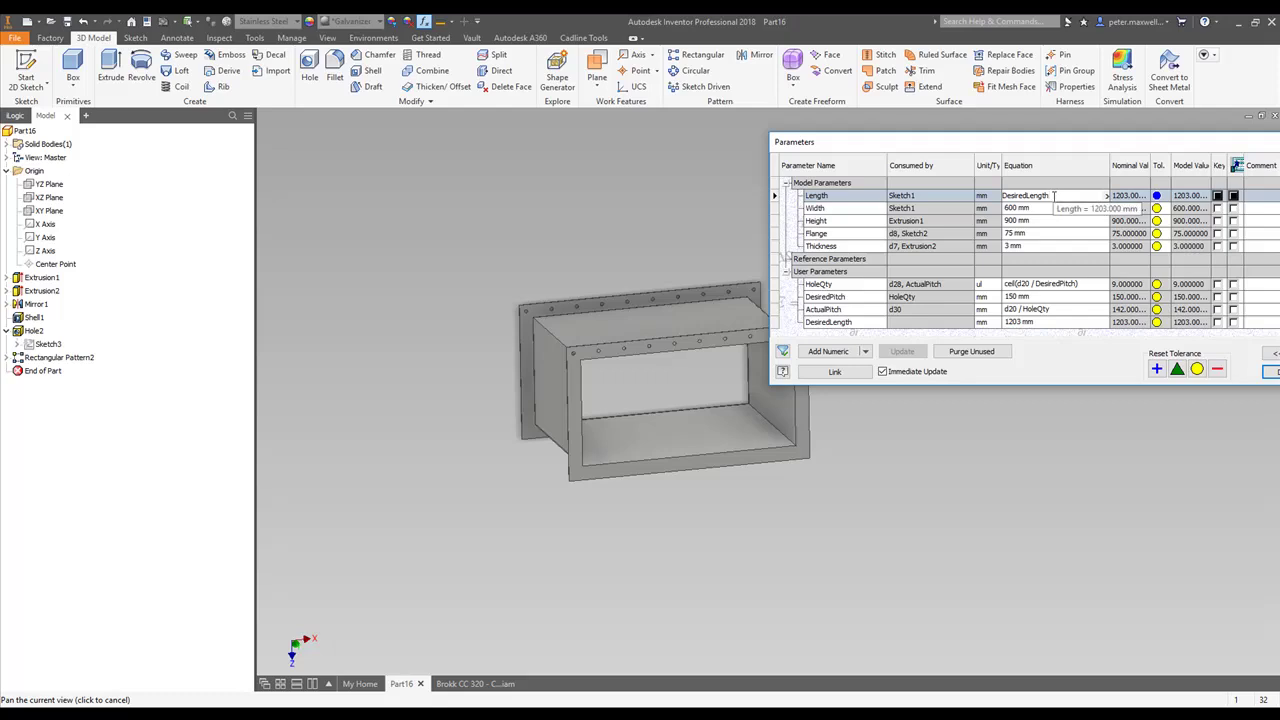
{"action": "type", "text": "/"}
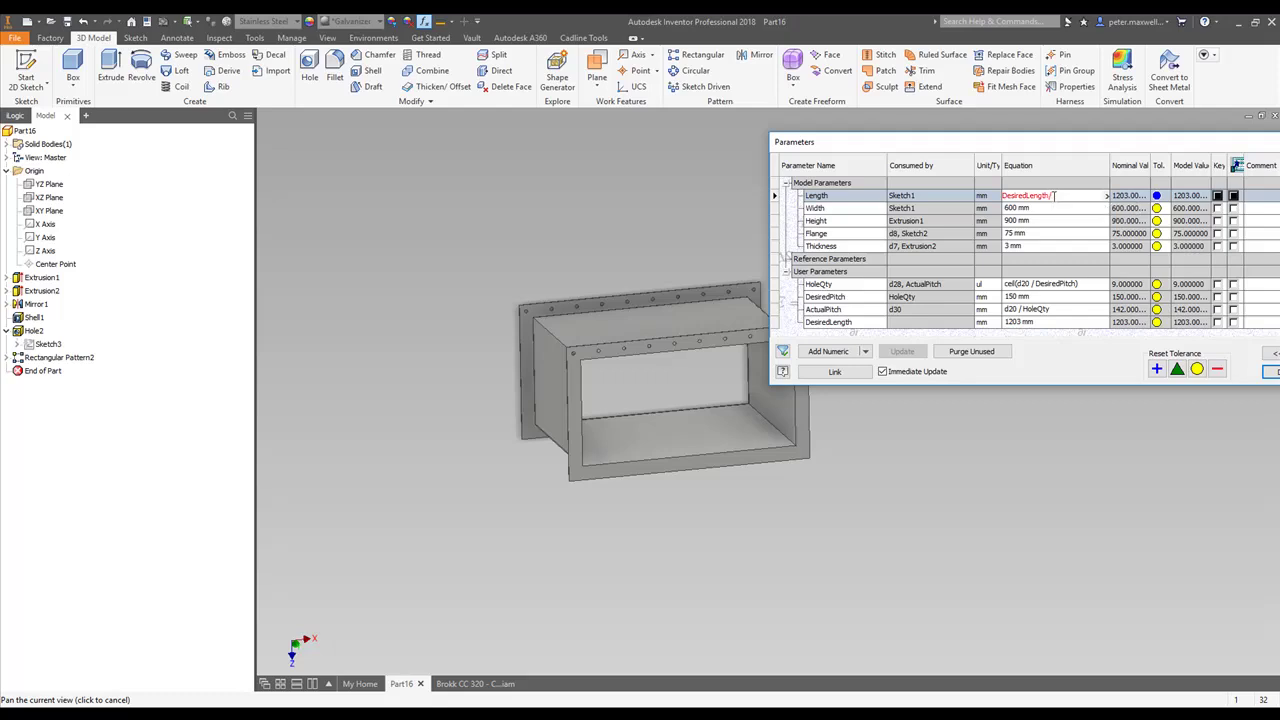
{"action": "type", "text": "25)"}
{"action": "left_click", "coordinate": [1004, 195]}
{"action": "type", "text": "("}
{"action": "type", "text": "*"}
{"action": "type", "text": "25"}
{"action": "type", "text": "round"}
{"action": "key", "text": "Return"}
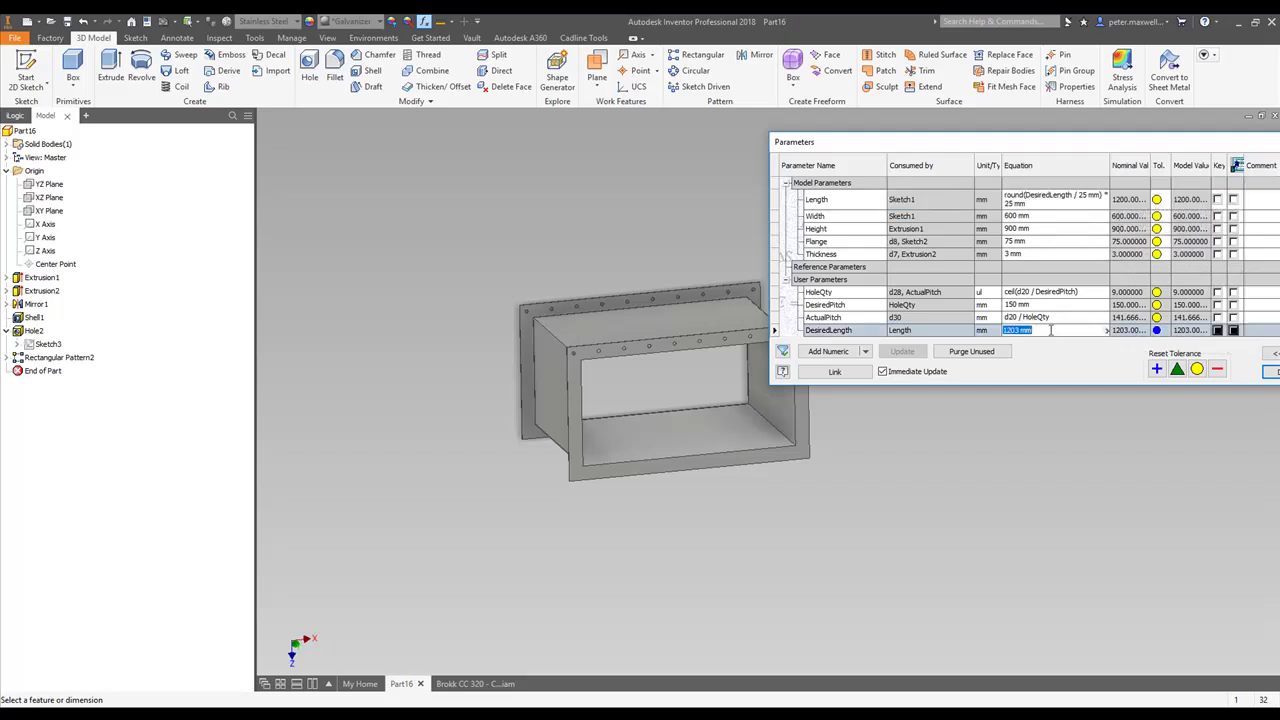
Step: Try DesiredLength 1238 mm (Length 1250 mm), then set it to 1218 mm for Length 1225 mm
{"action": "type", "text": "1238"}
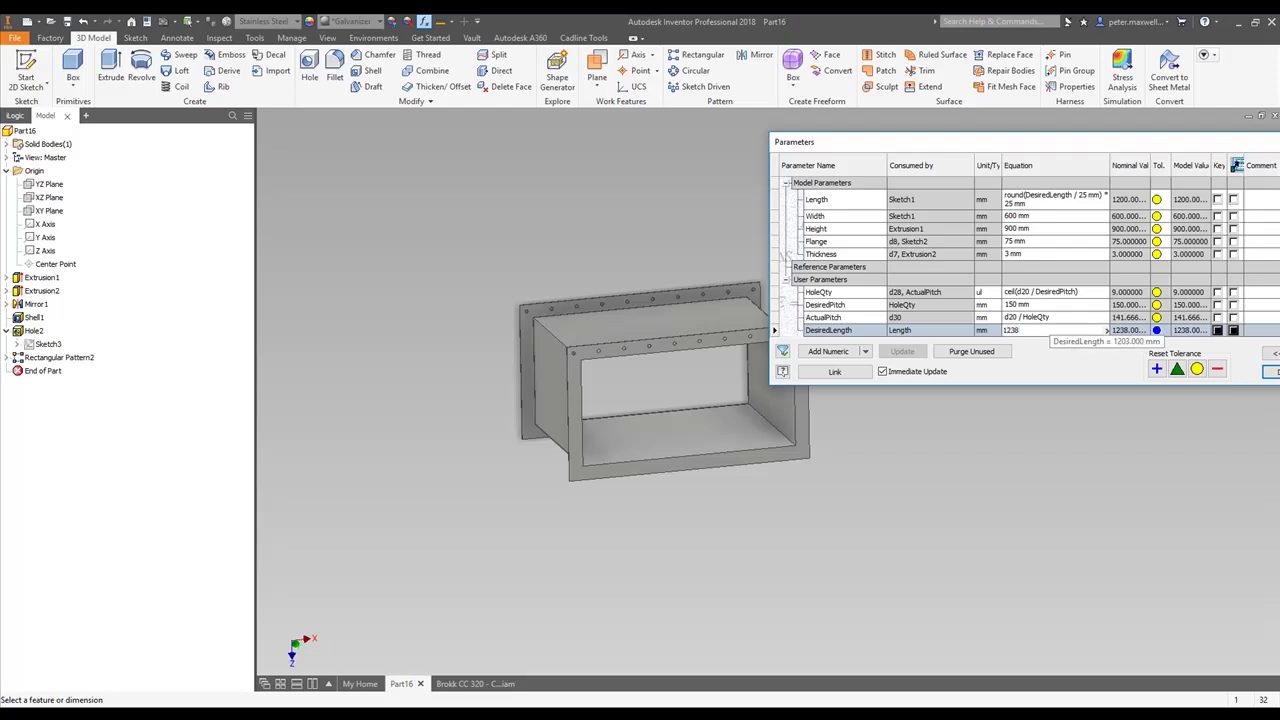
{"action": "key", "text": "Return"}
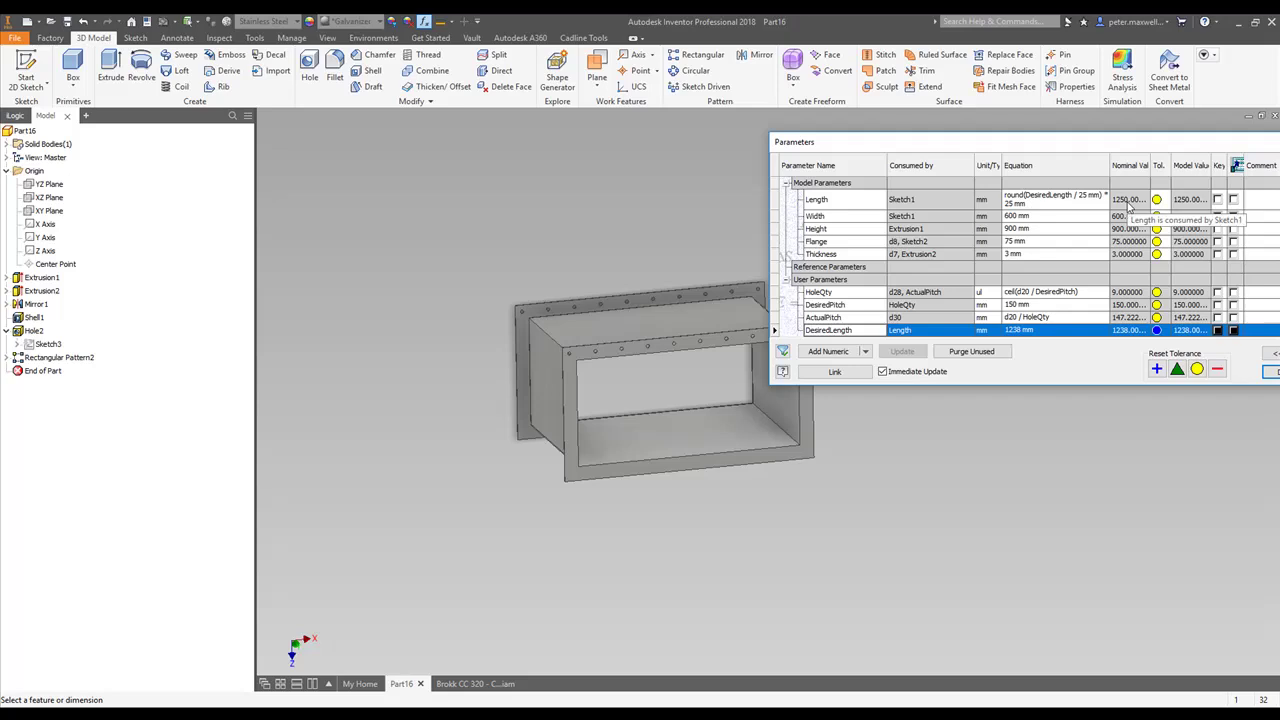
{"action": "left_click", "coordinate": [1064, 330]}
{"action": "type", "text": "1218"}
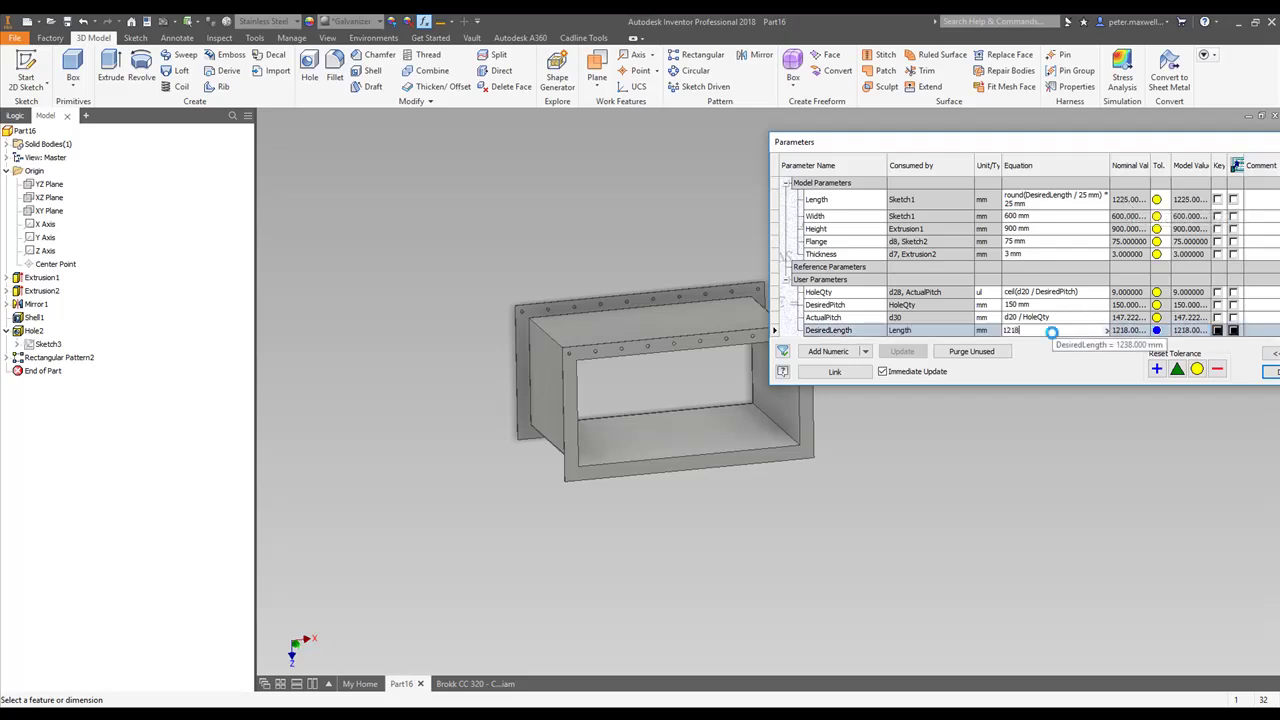
{"action": "key", "text": "Return"}
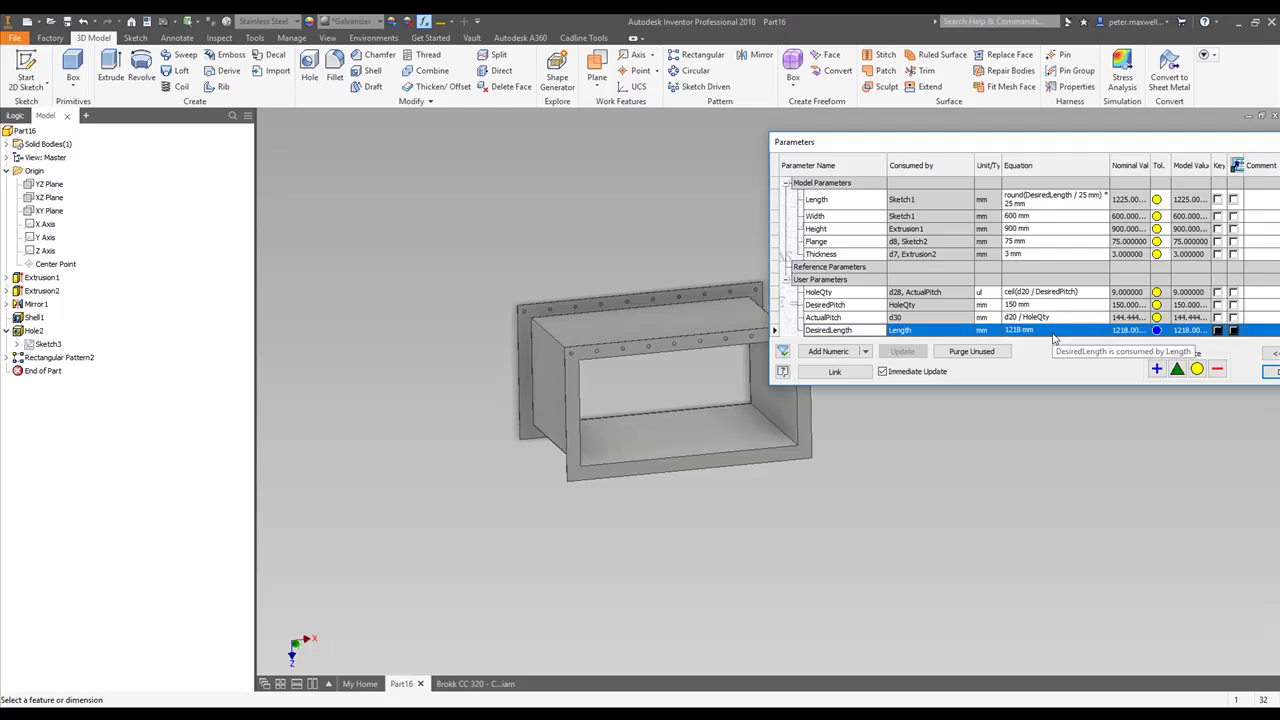